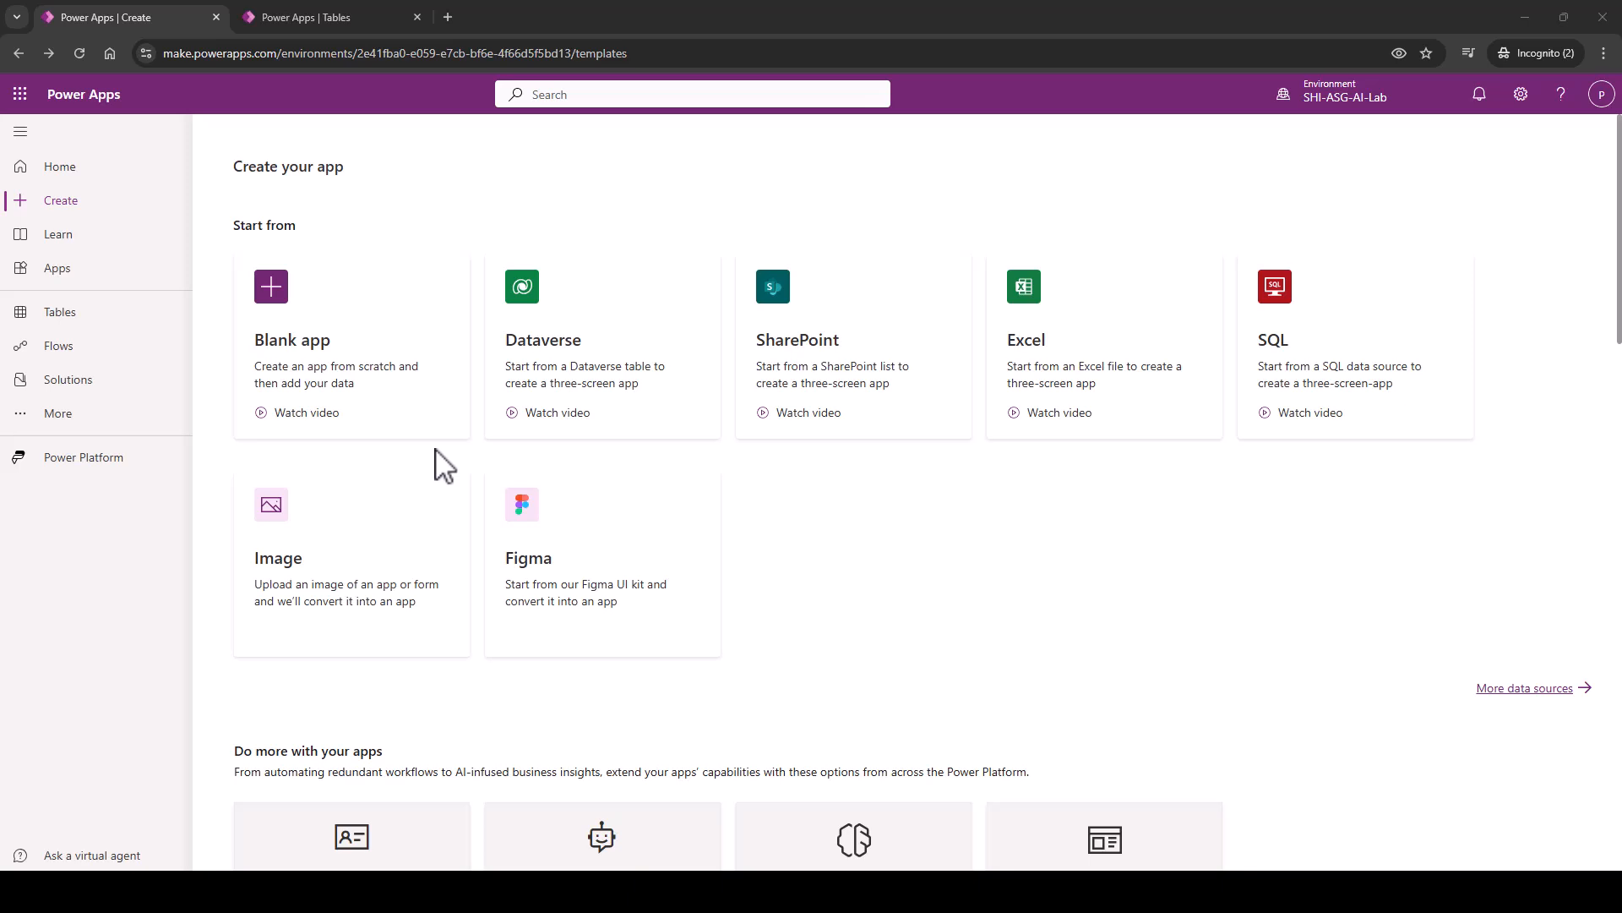
Create a blank canvas app named Tea Reader in the Phone format.
{"action": "left_click", "coordinate": [344, 372]}
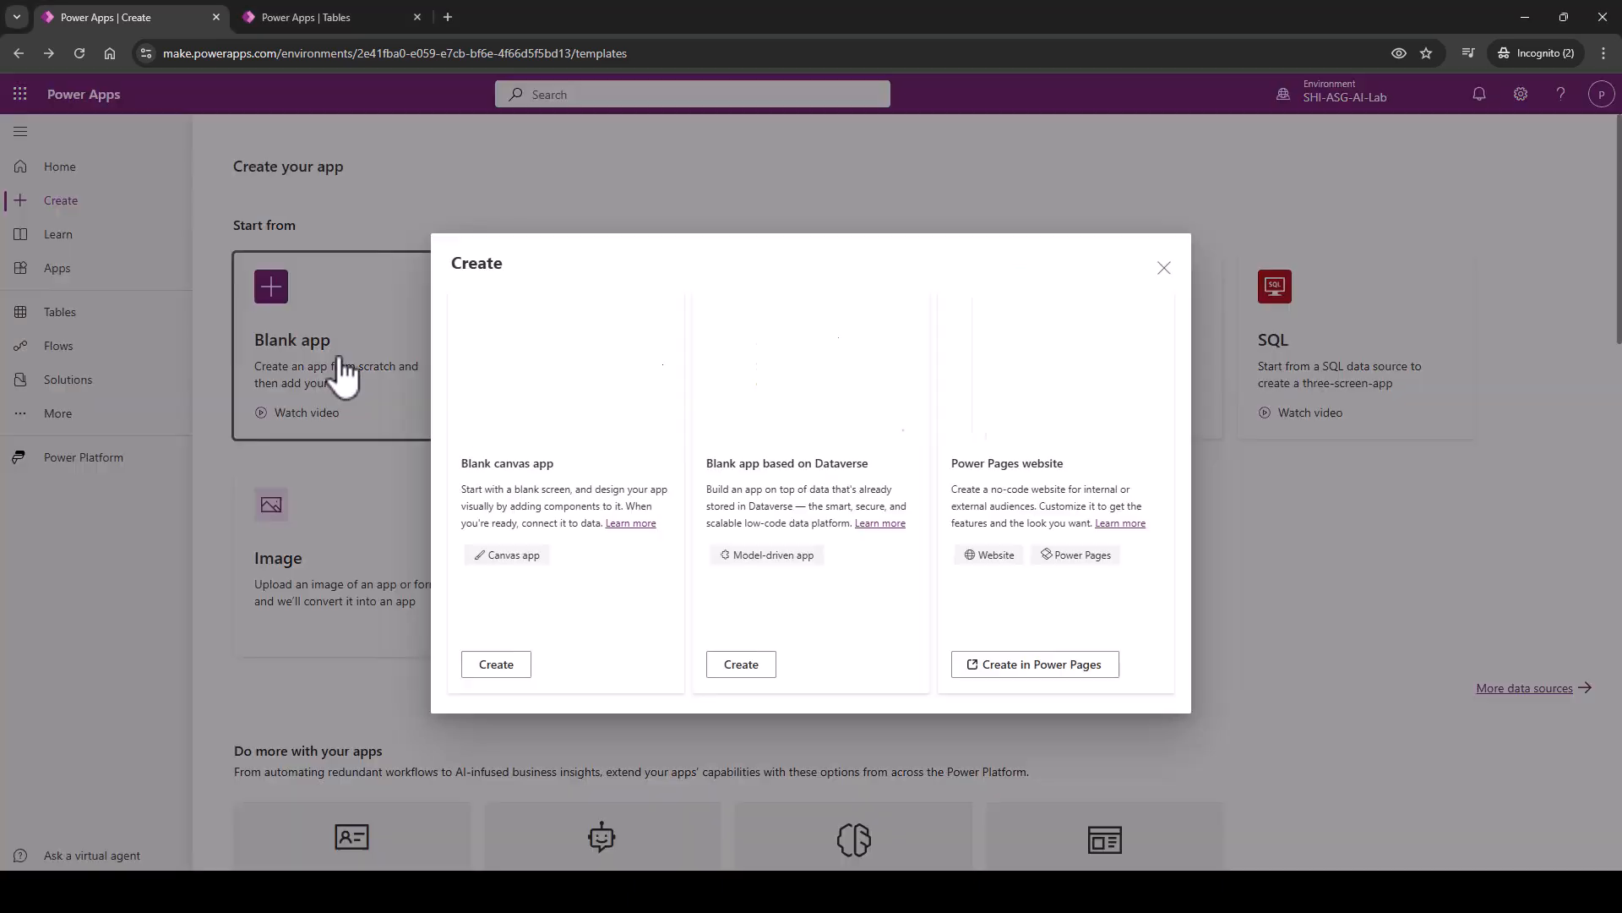
{"action": "left_click", "coordinate": [498, 665]}
{"action": "type", "text": "Tea Reader"}
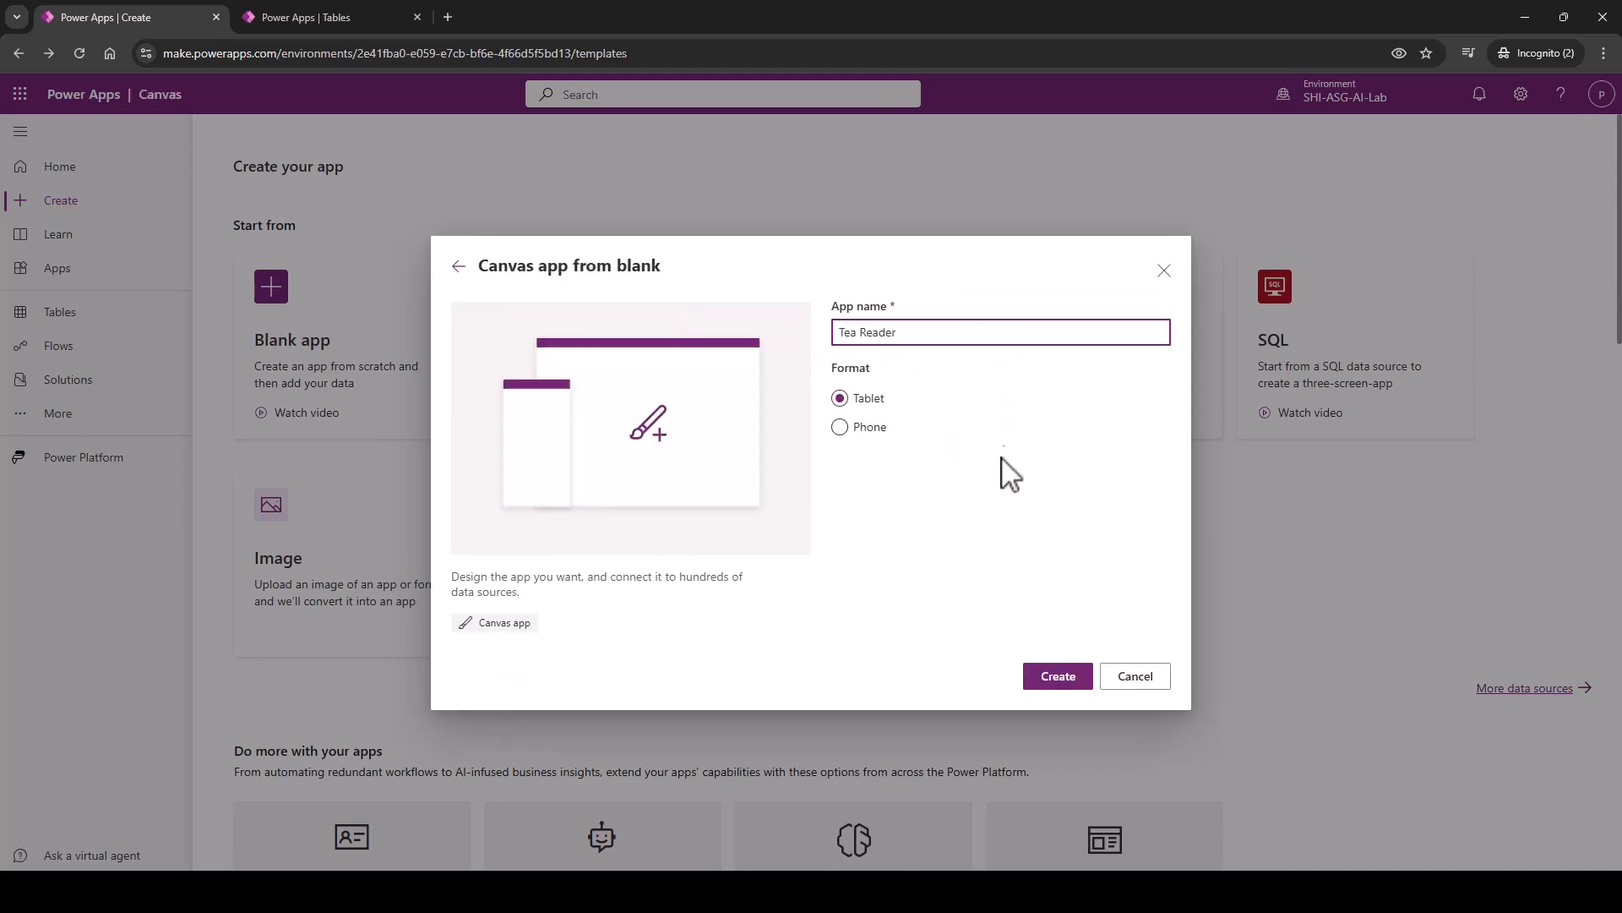
{"action": "left_click", "coordinate": [869, 428]}
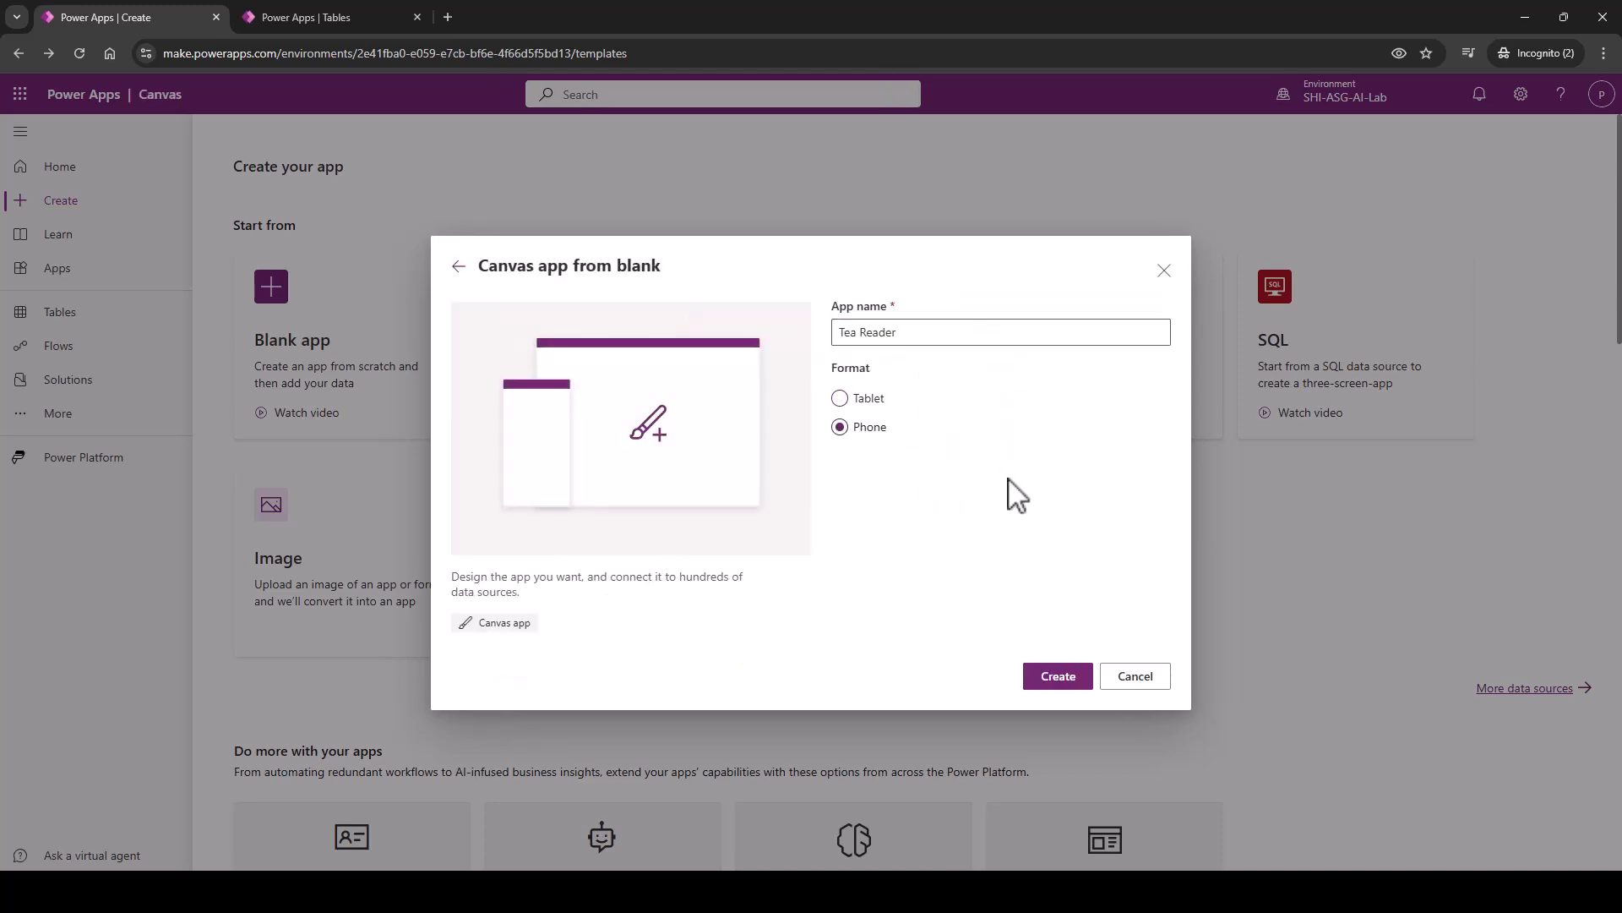
{"action": "left_click", "coordinate": [1057, 676]}
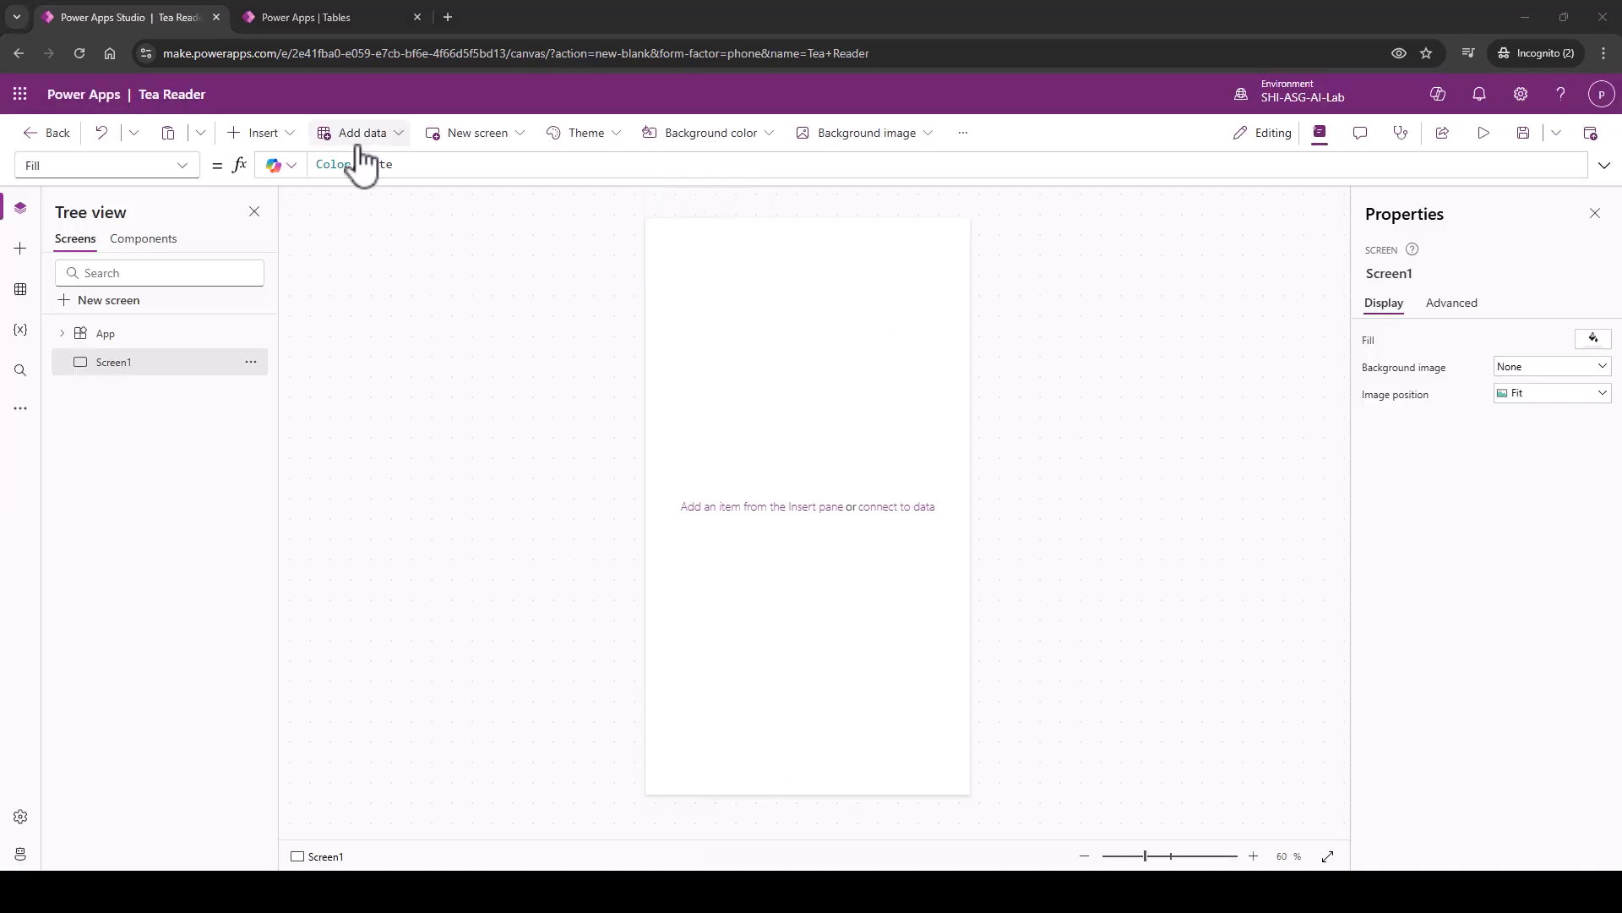
Insert an AI Builder object detector at the top of the phone screen, sized 640 wide by 510 high.
{"action": "left_click", "coordinate": [288, 138]}
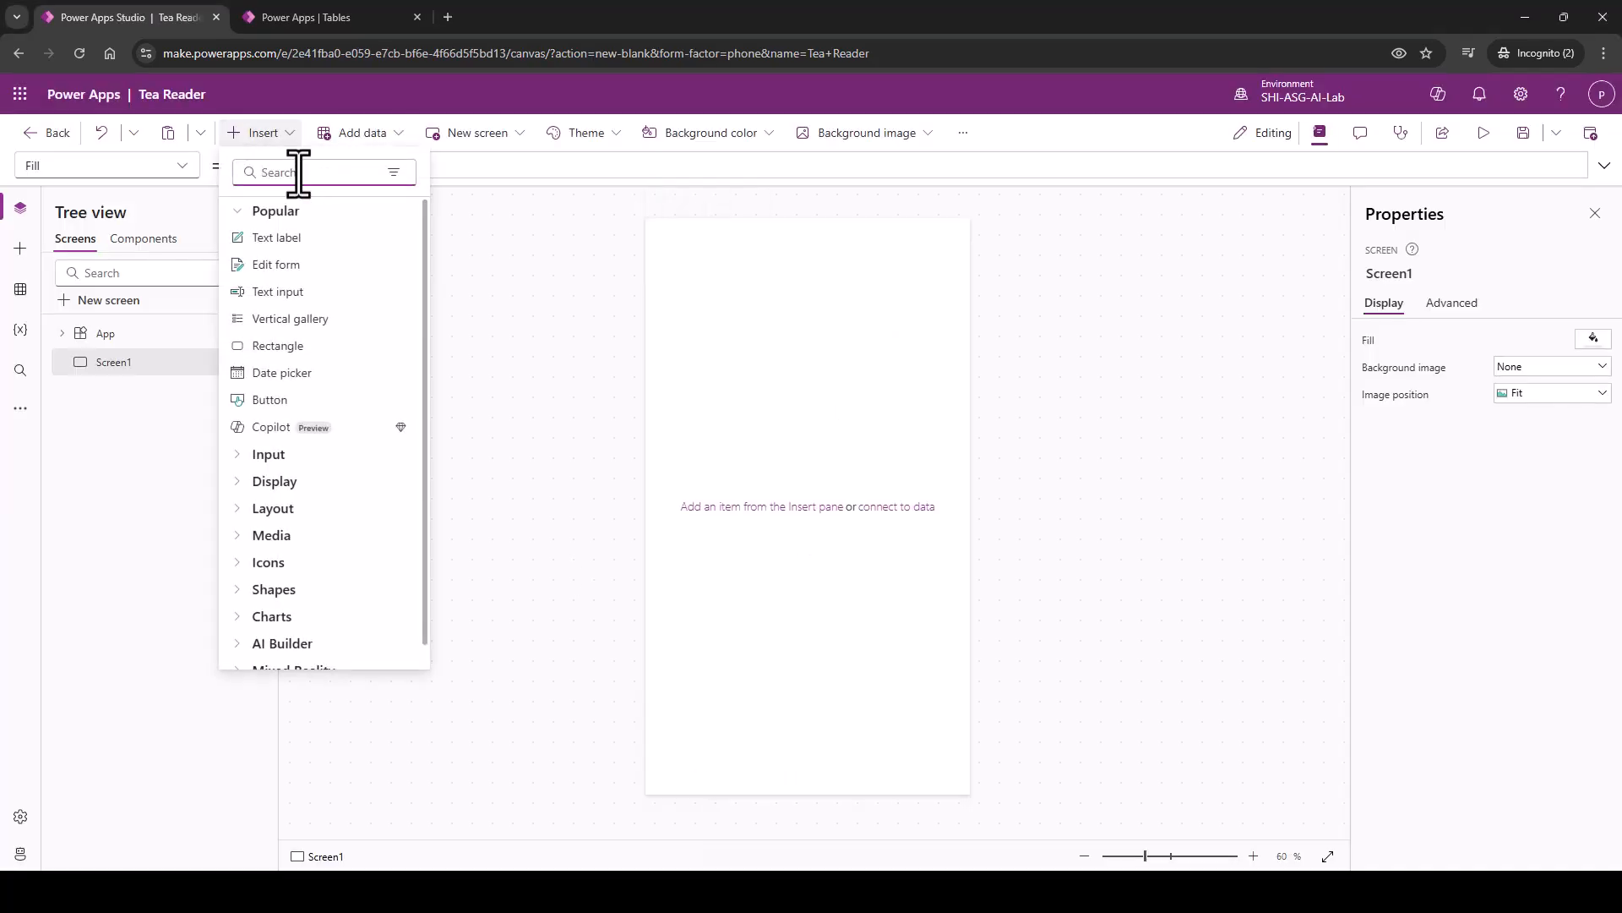
{"action": "type", "text": "ai"}
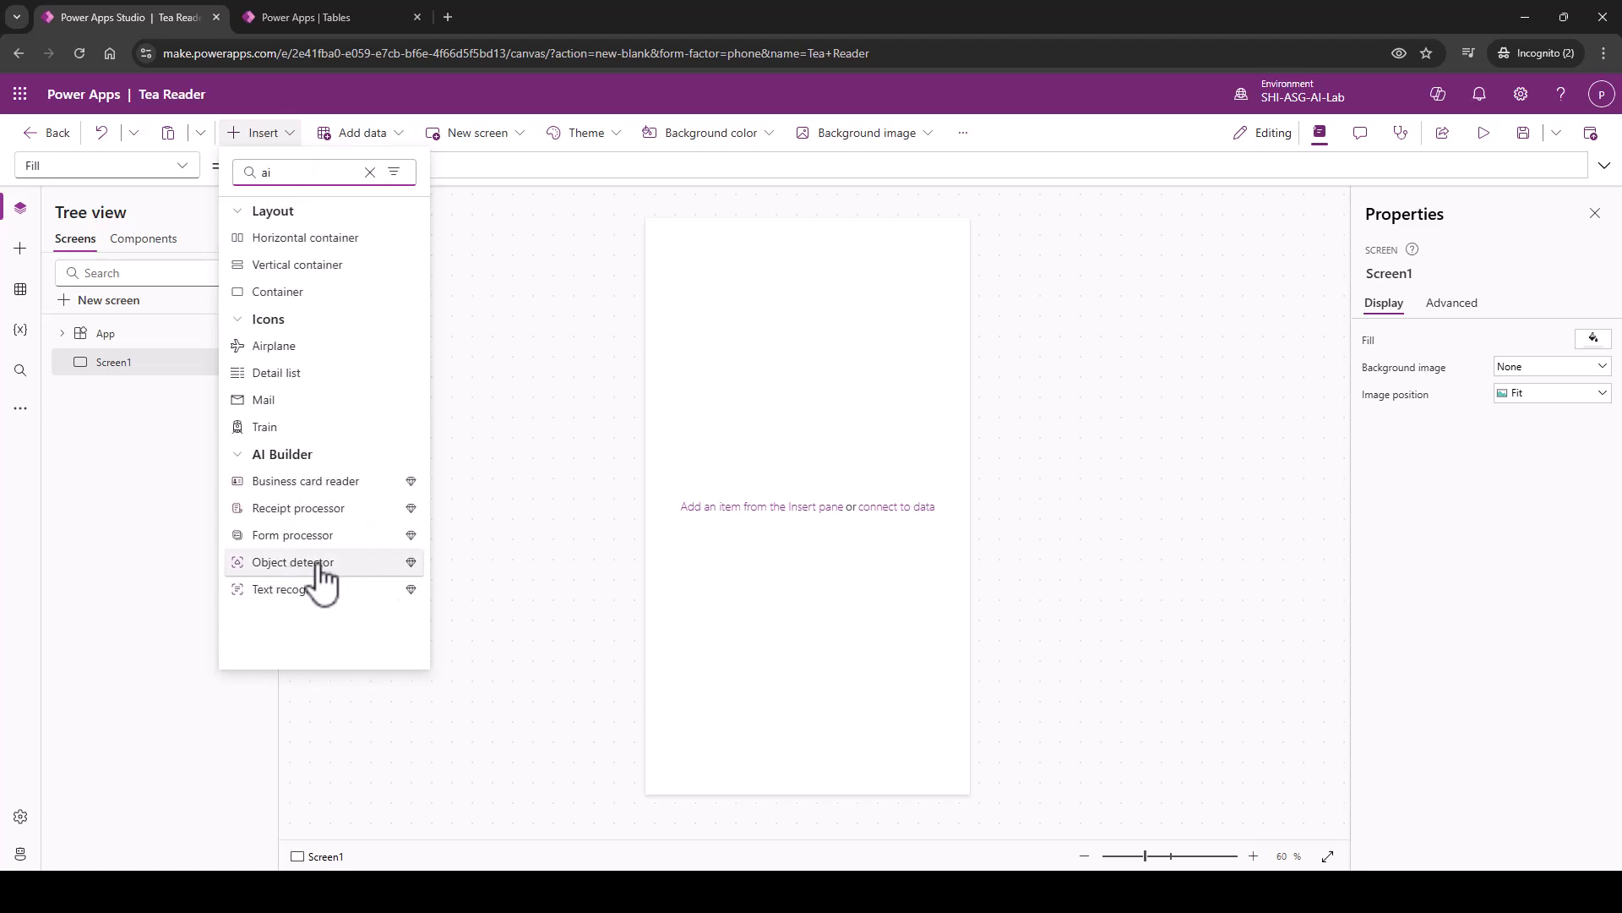
{"action": "left_click", "coordinate": [625, 496]}
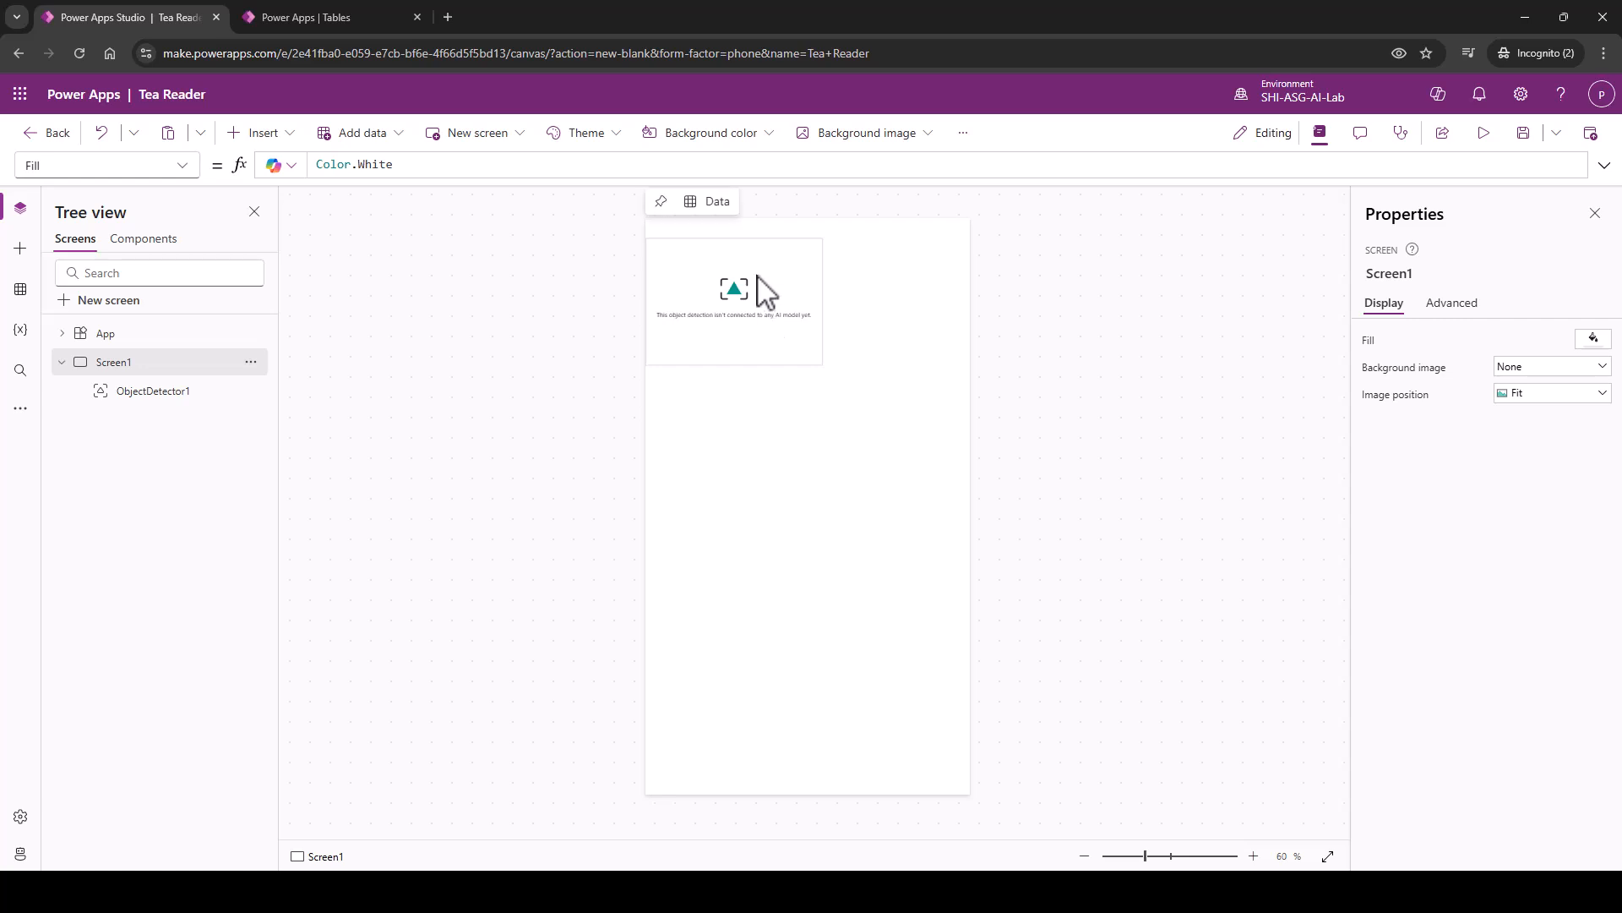
{"action": "left_click", "coordinate": [742, 257]}
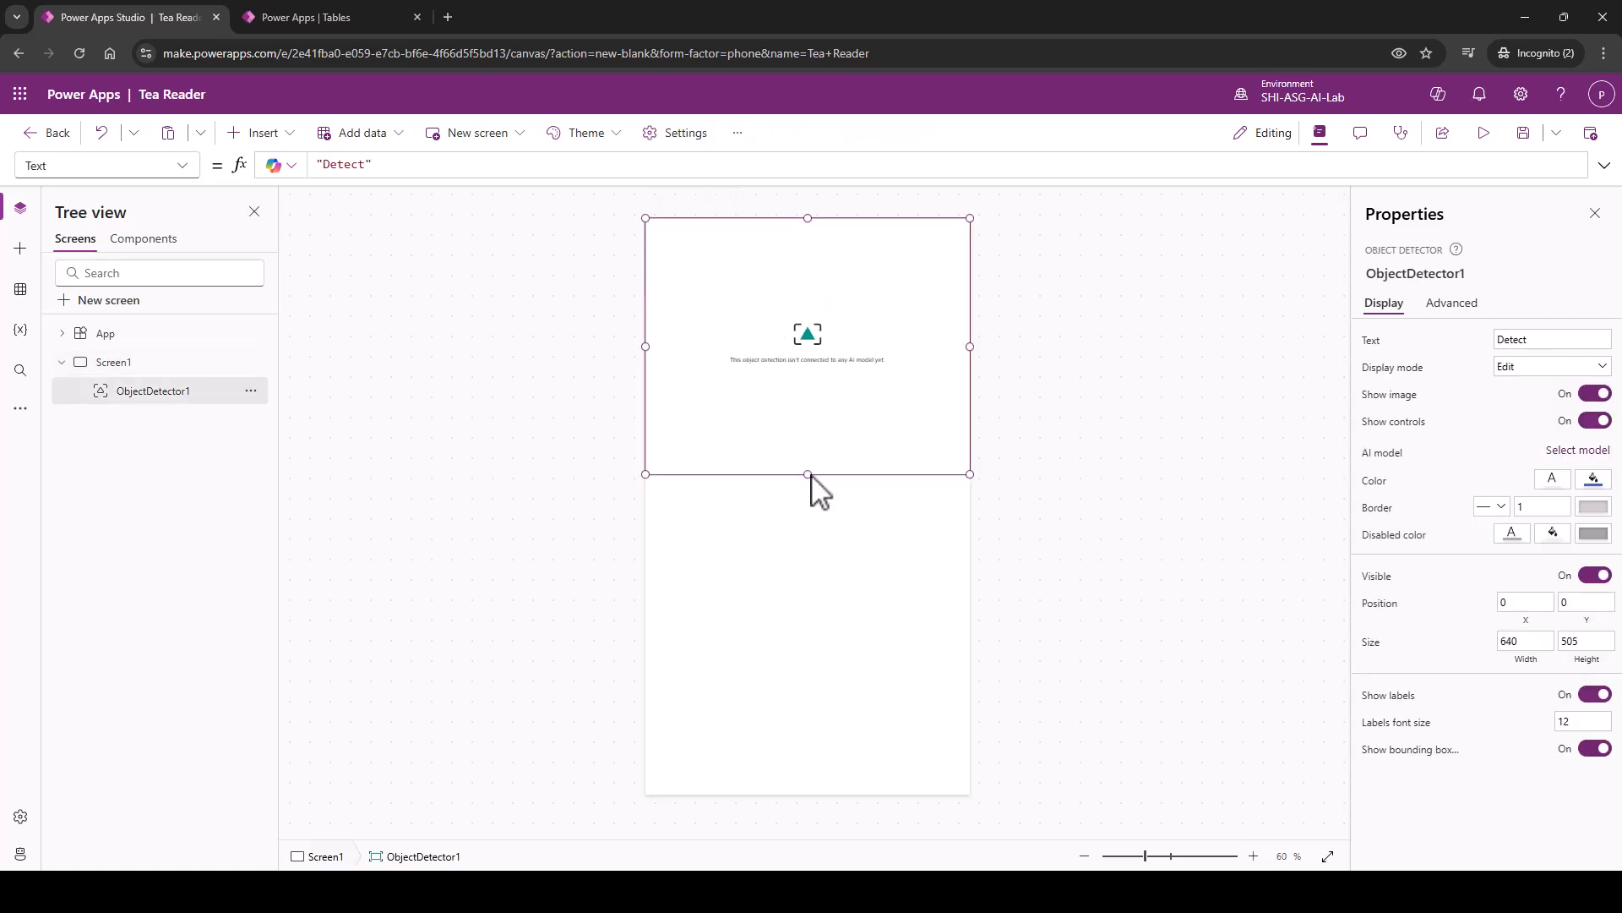
{"action": "mouse_move", "coordinate": [809, 474]}
{"action": "left_mouse_down"}
{"action": "mouse_move", "coordinate": [811, 505]}
{"action": "mouse_move", "coordinate": [811, 476]}
{"action": "left_mouse_up"}
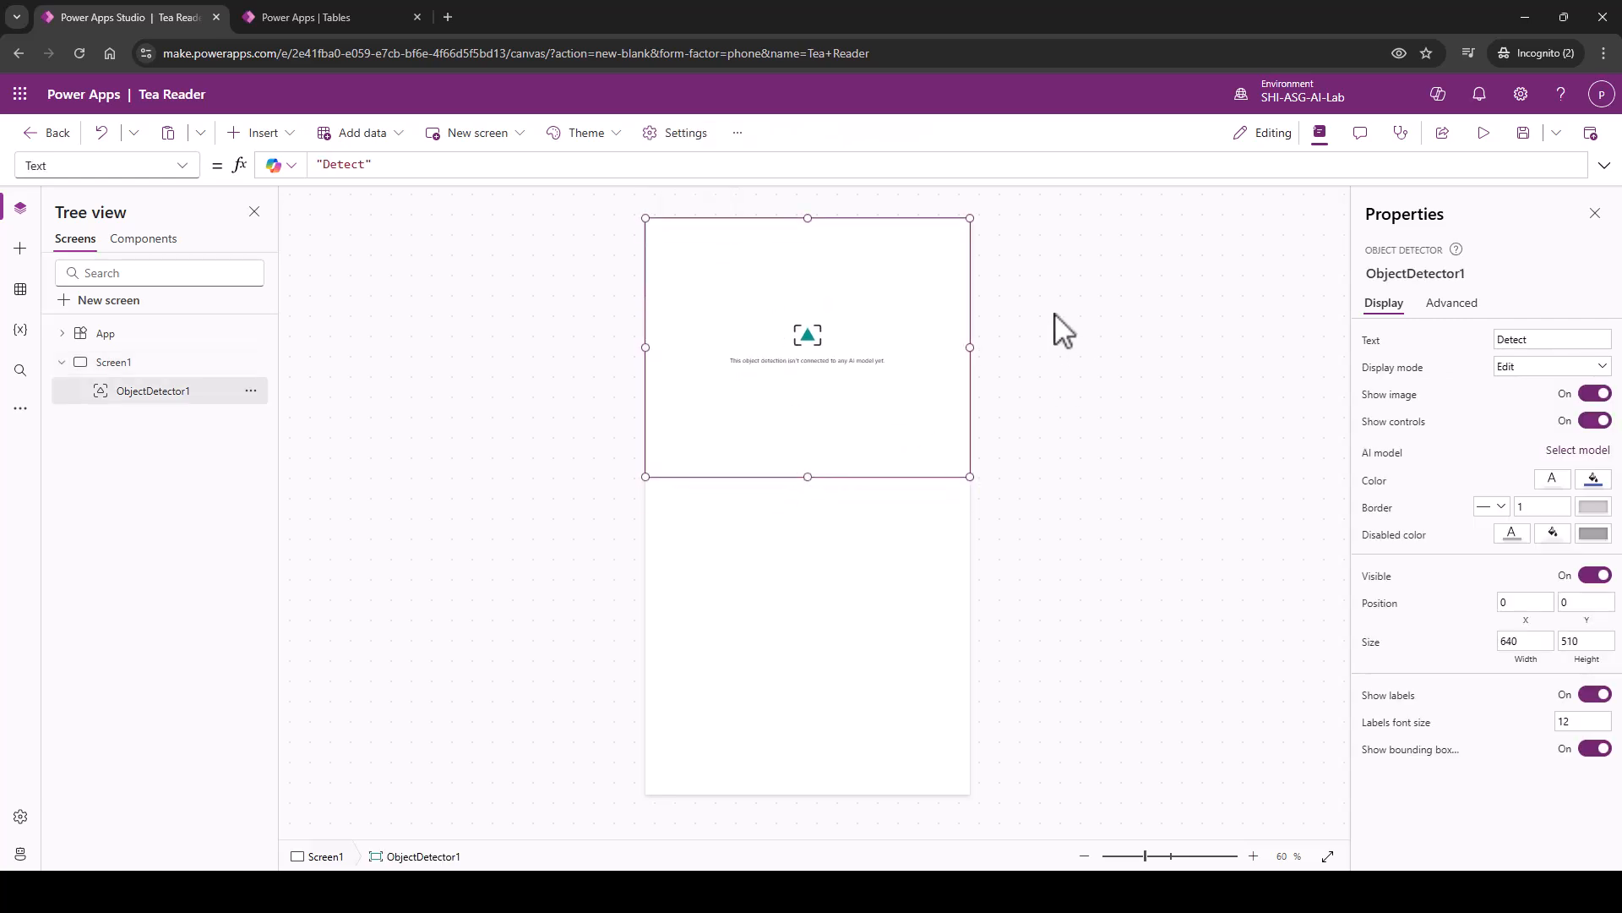
Connect the object detector to the Object Detection Tea Leaves AI model.
{"action": "left_click", "coordinate": [1578, 452]}
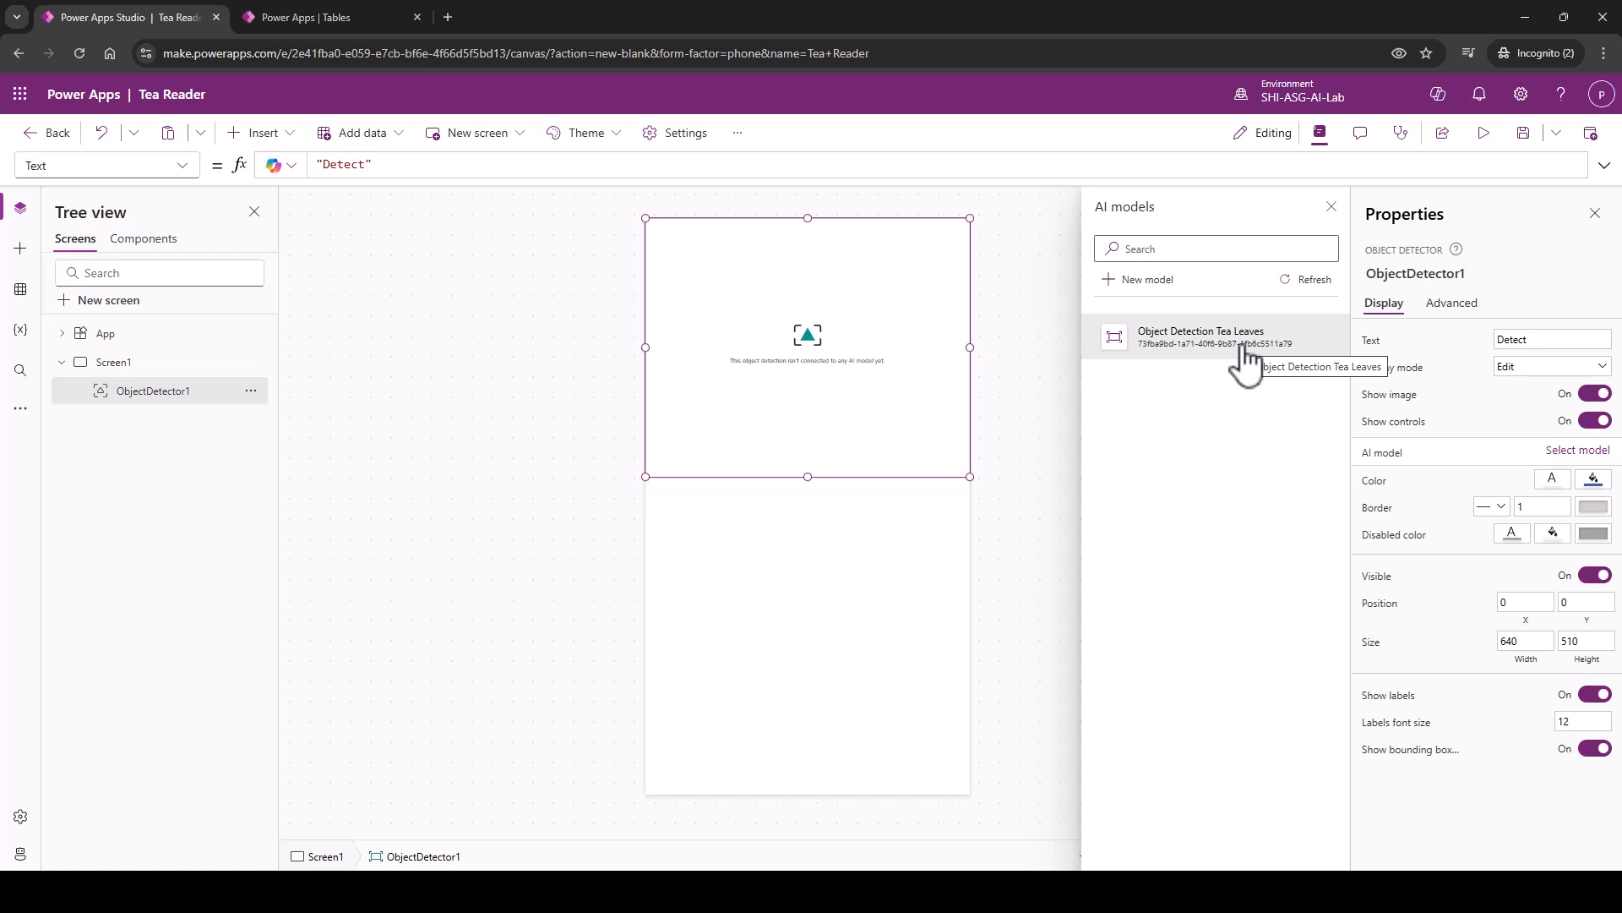
{"action": "left_click", "coordinate": [1247, 359]}
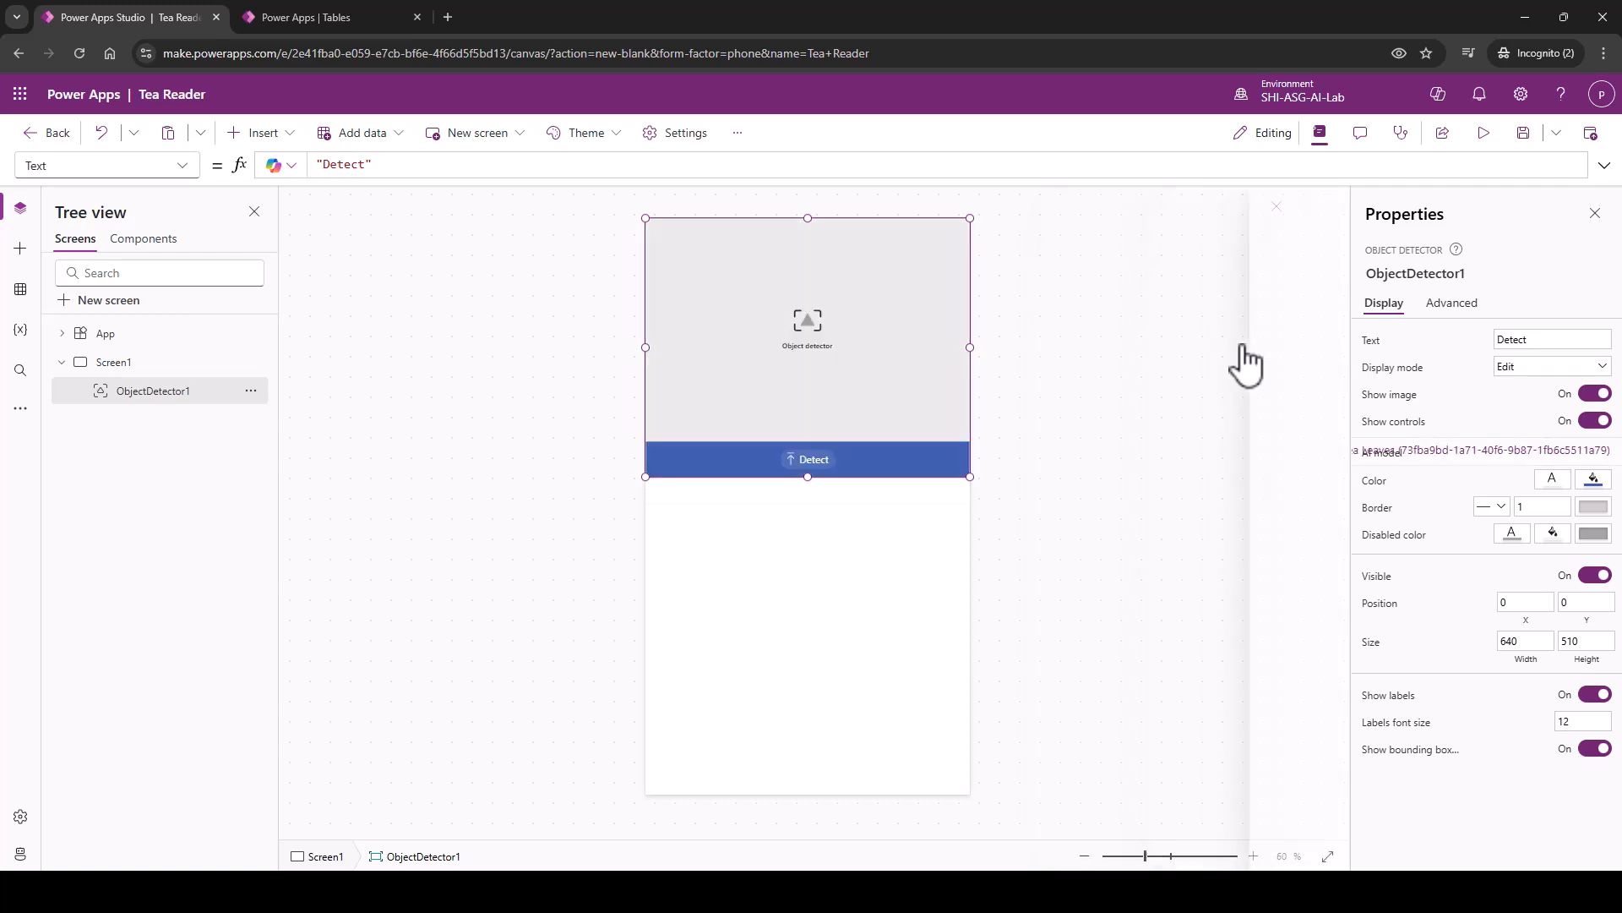
{"action": "left_click", "coordinate": [607, 596]}
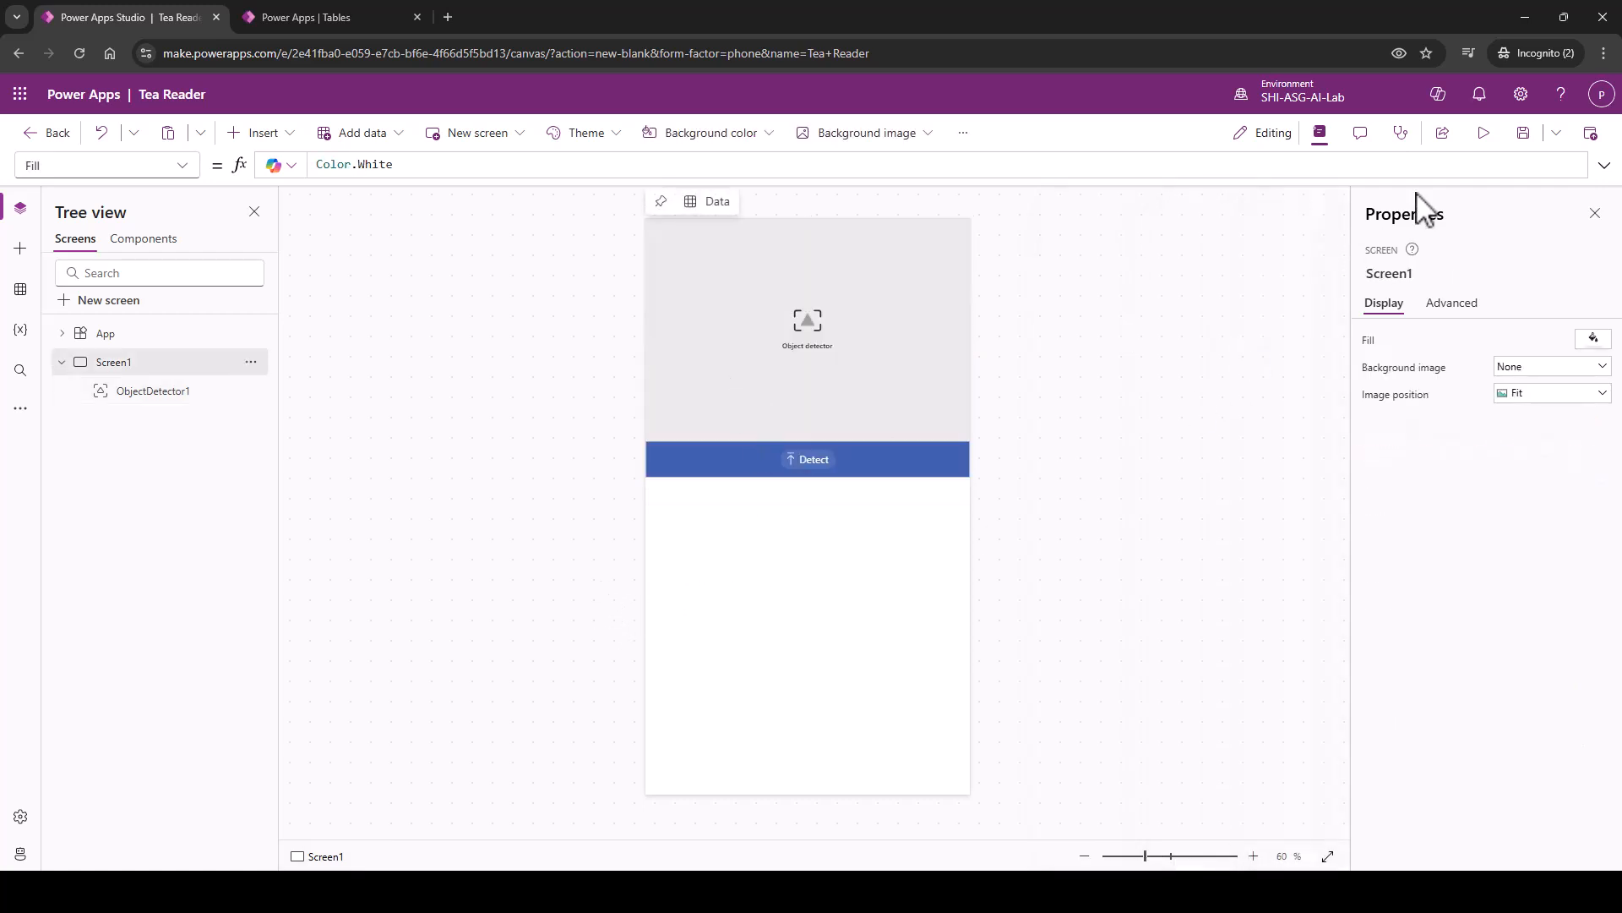
Preview the app, run detection on an image of the green tea tins, and return to editing.
{"action": "left_click", "coordinate": [1484, 133]}
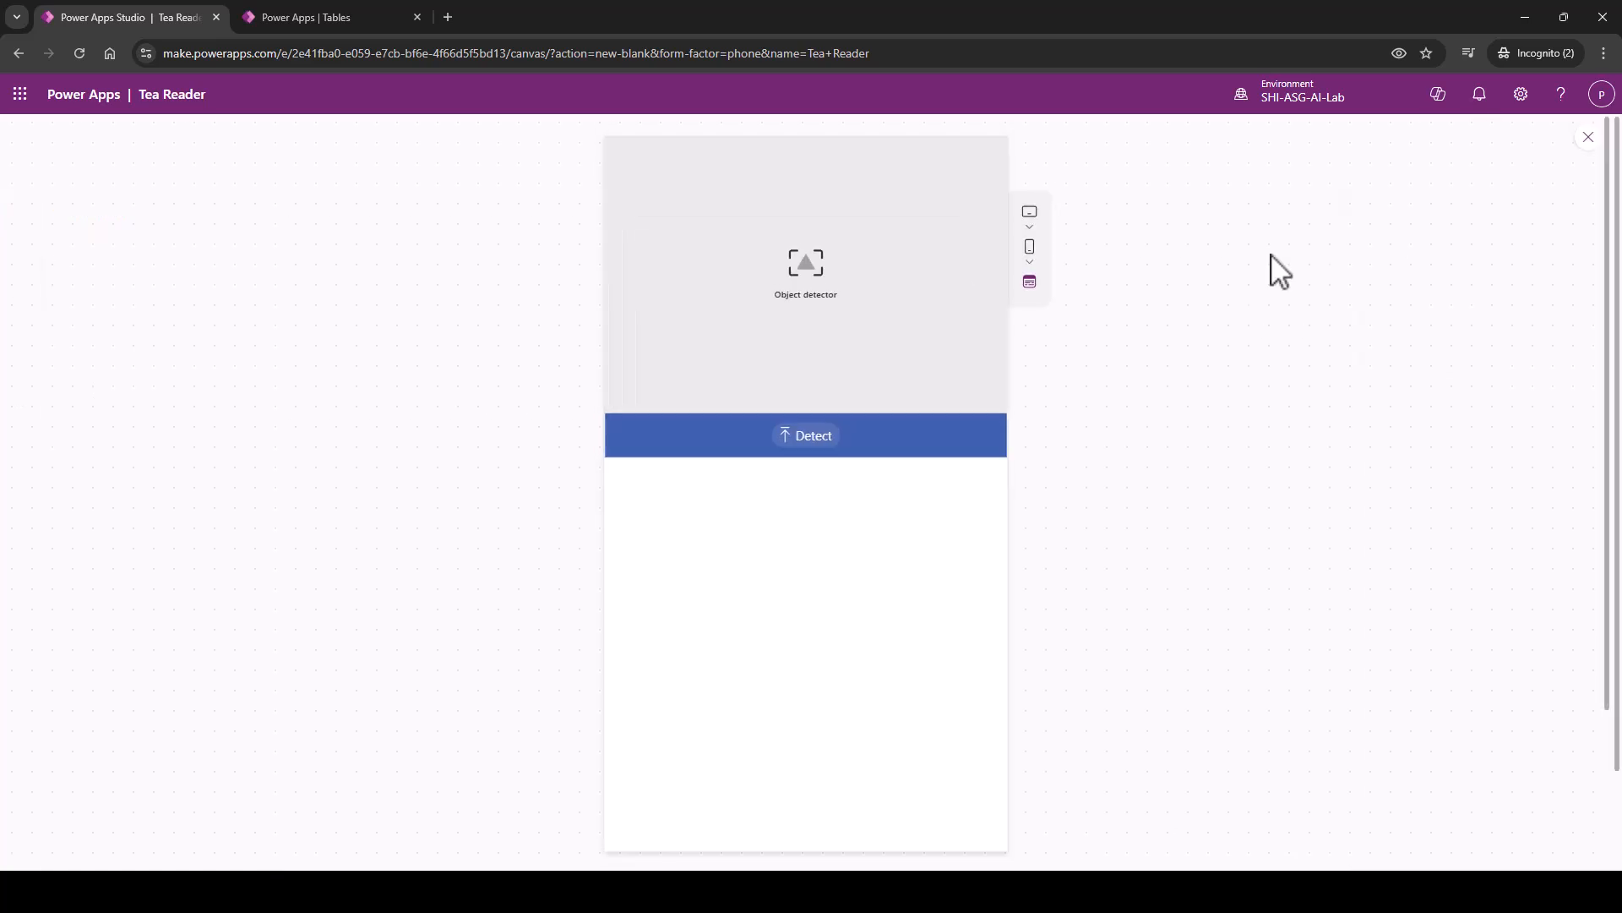
{"action": "left_click", "coordinate": [818, 446]}
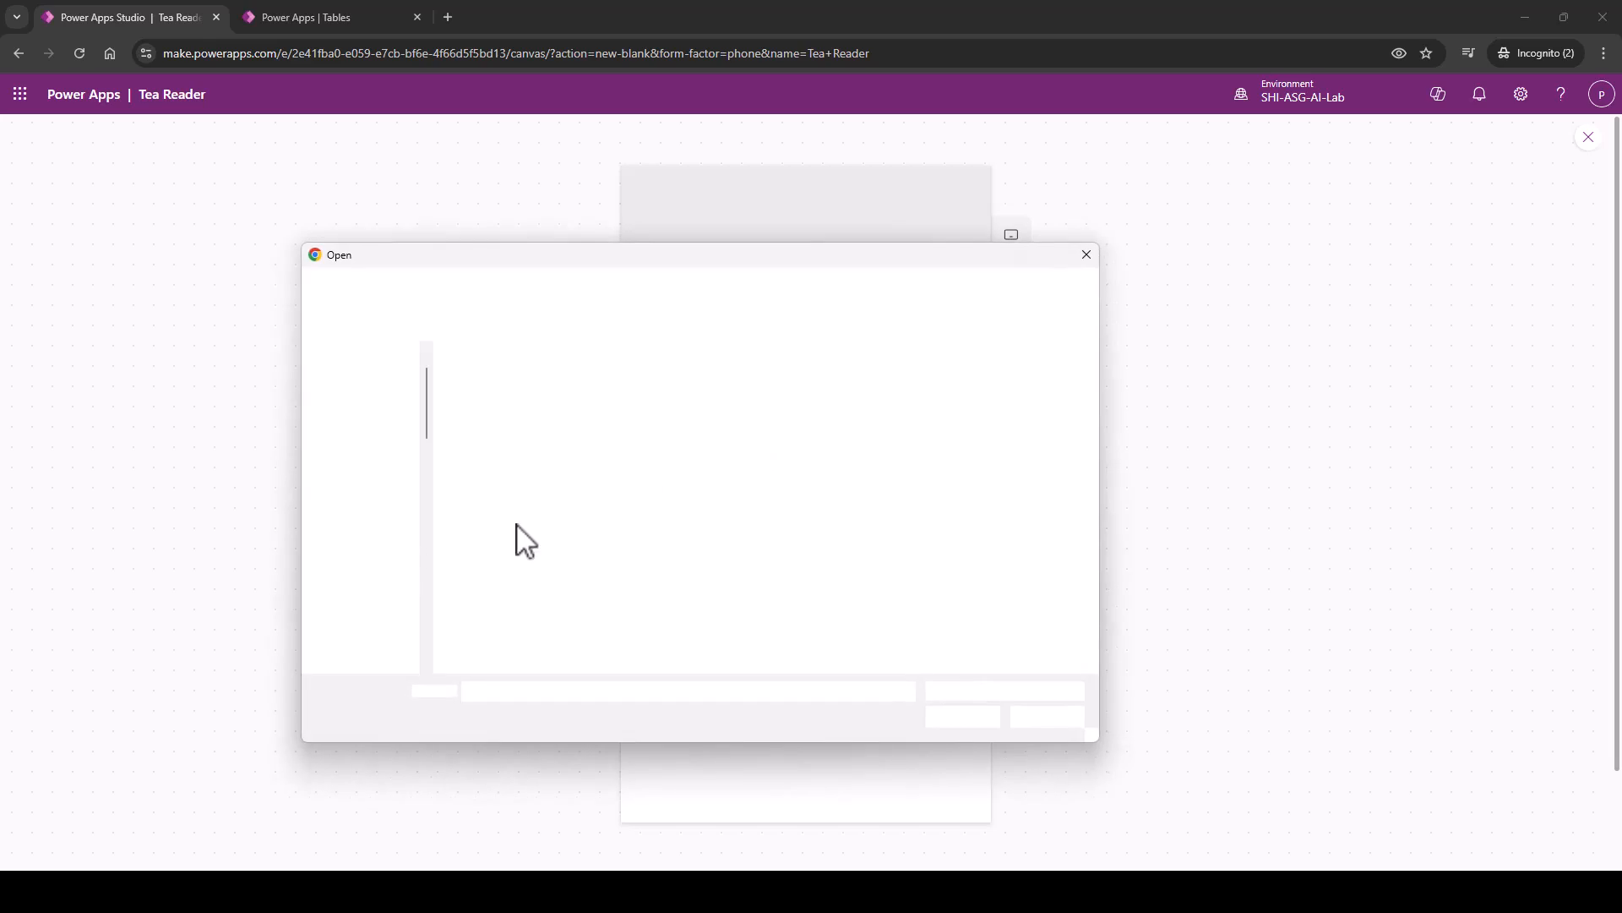
{"action": "double_click", "coordinate": [519, 497]}
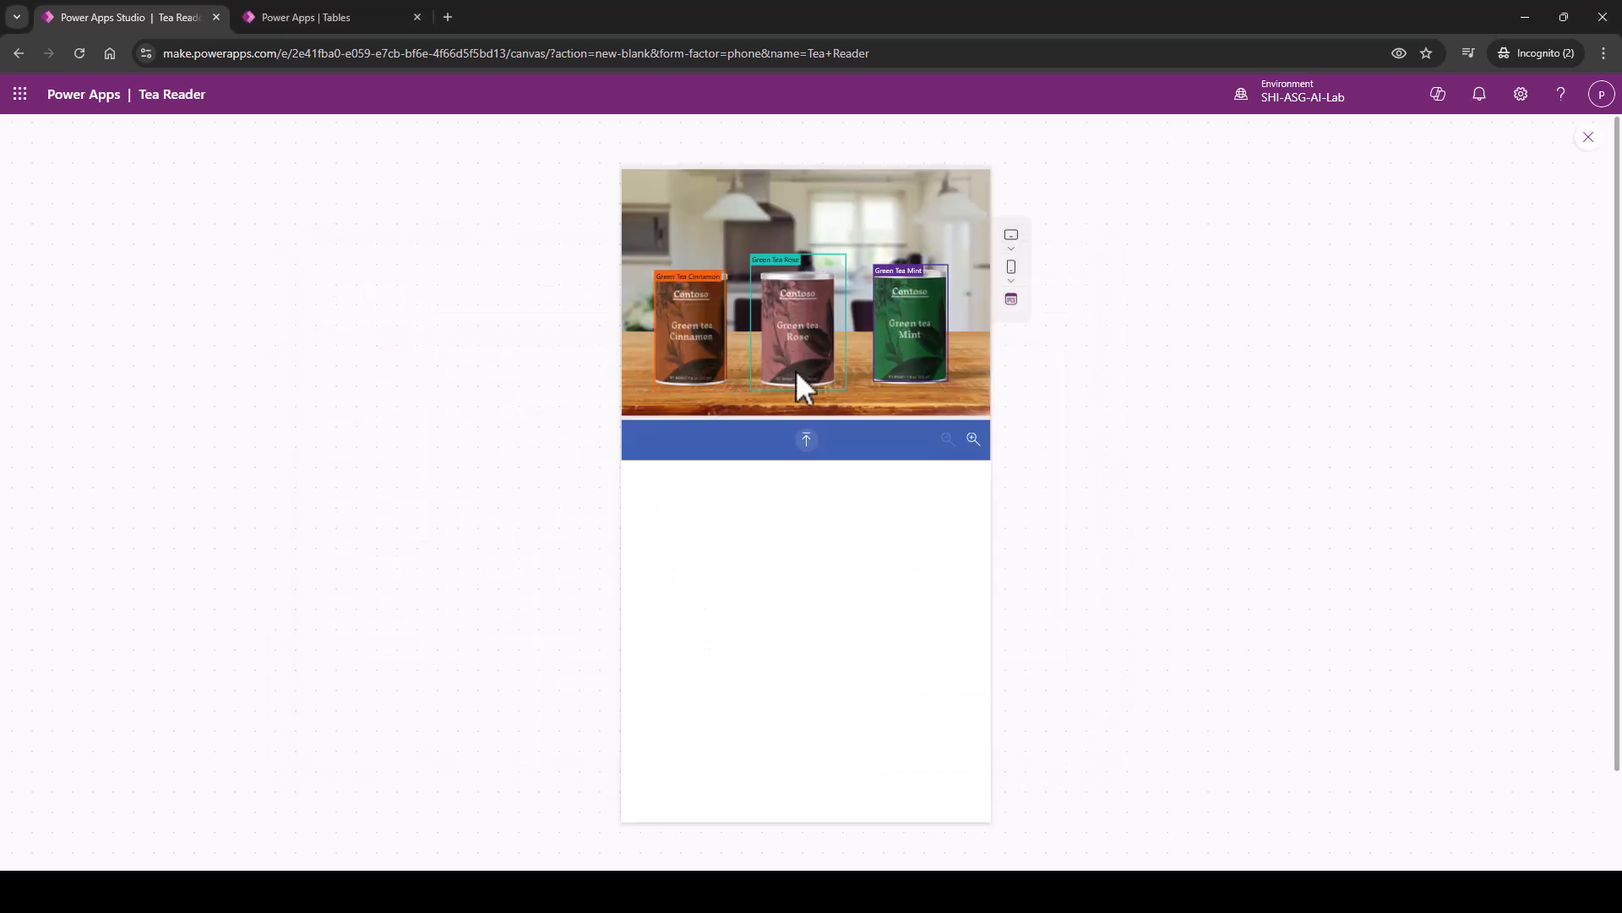
{"action": "left_click", "coordinate": [1587, 139]}
{"action": "key", "text": "Escape"}
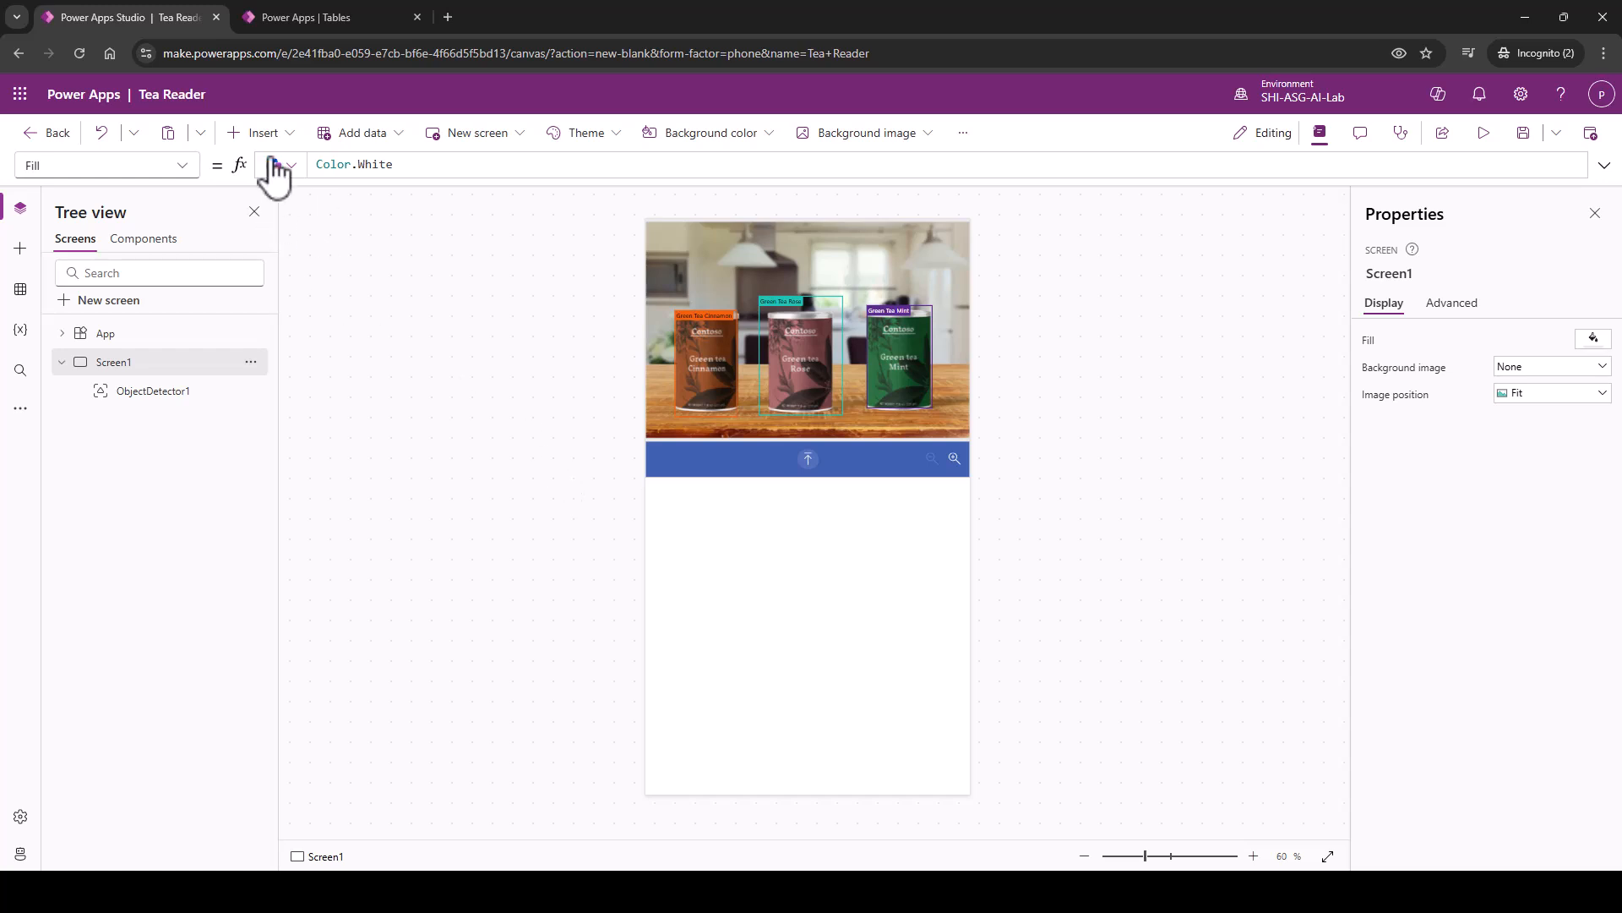
Insert a data table on the screen without choosing a data source from the offered list.
{"action": "left_click", "coordinate": [254, 135]}
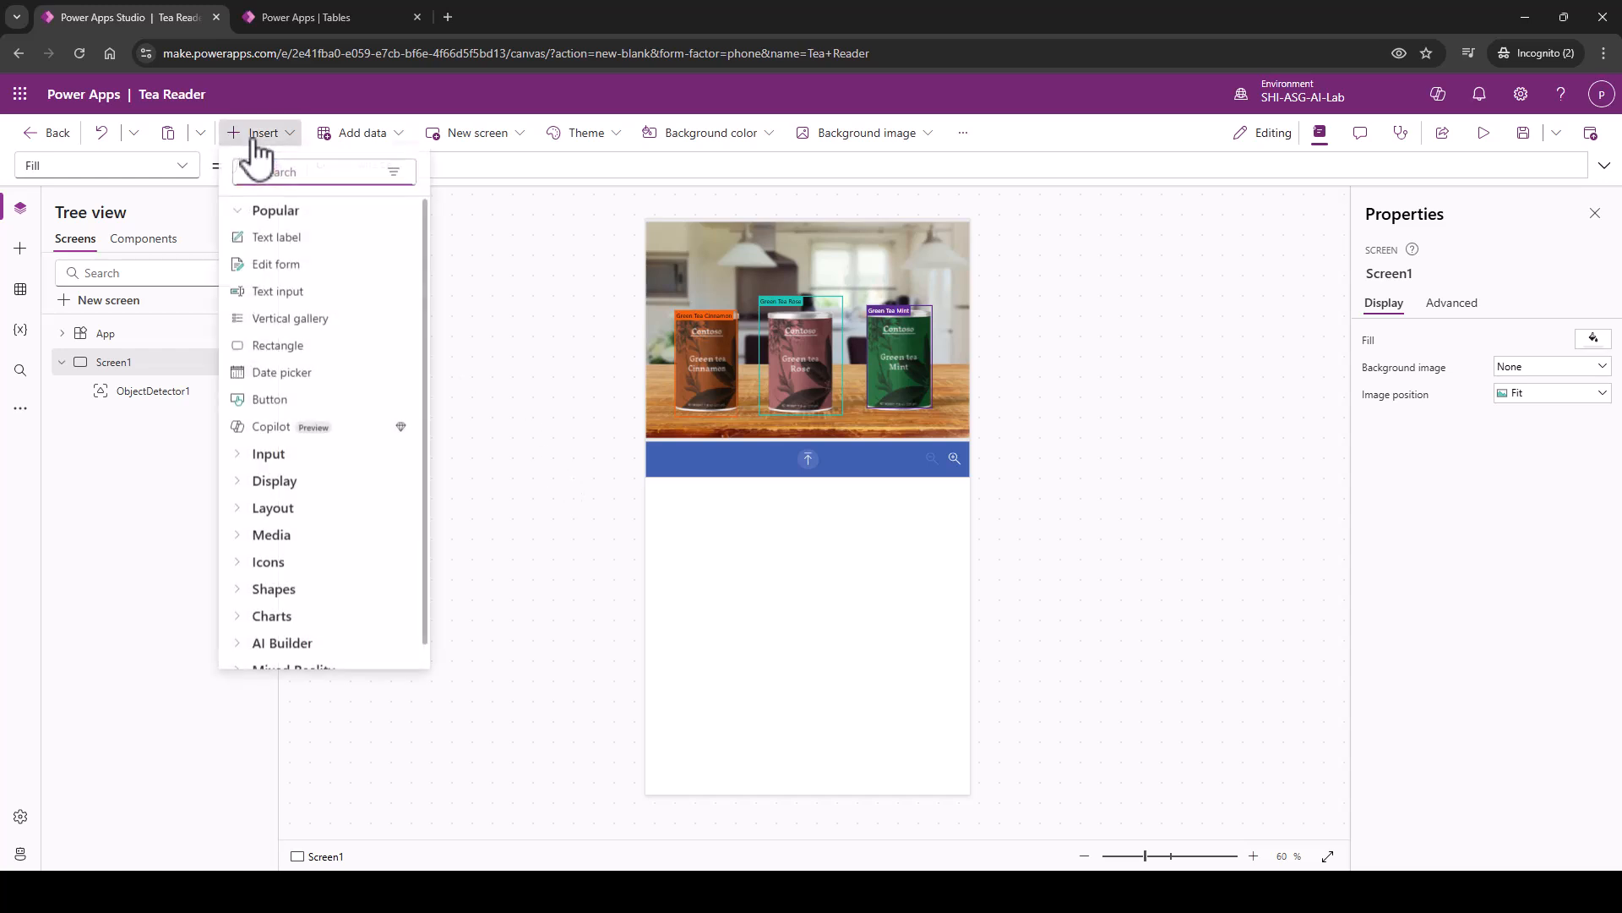
{"action": "type", "text": "data"}
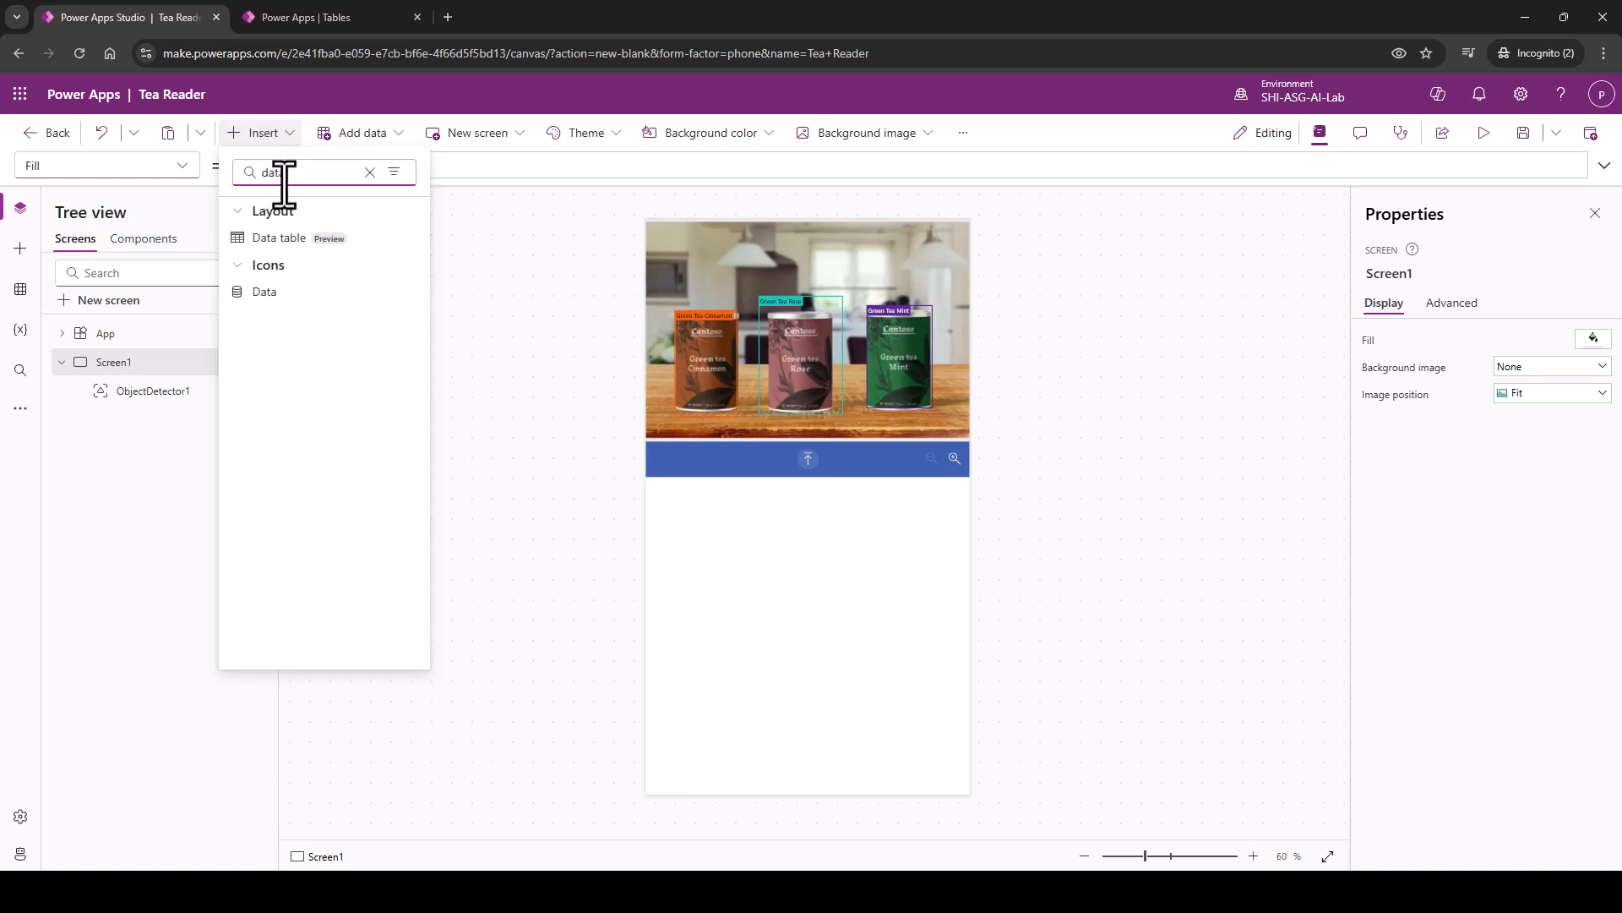
{"action": "left_click", "coordinate": [297, 254]}
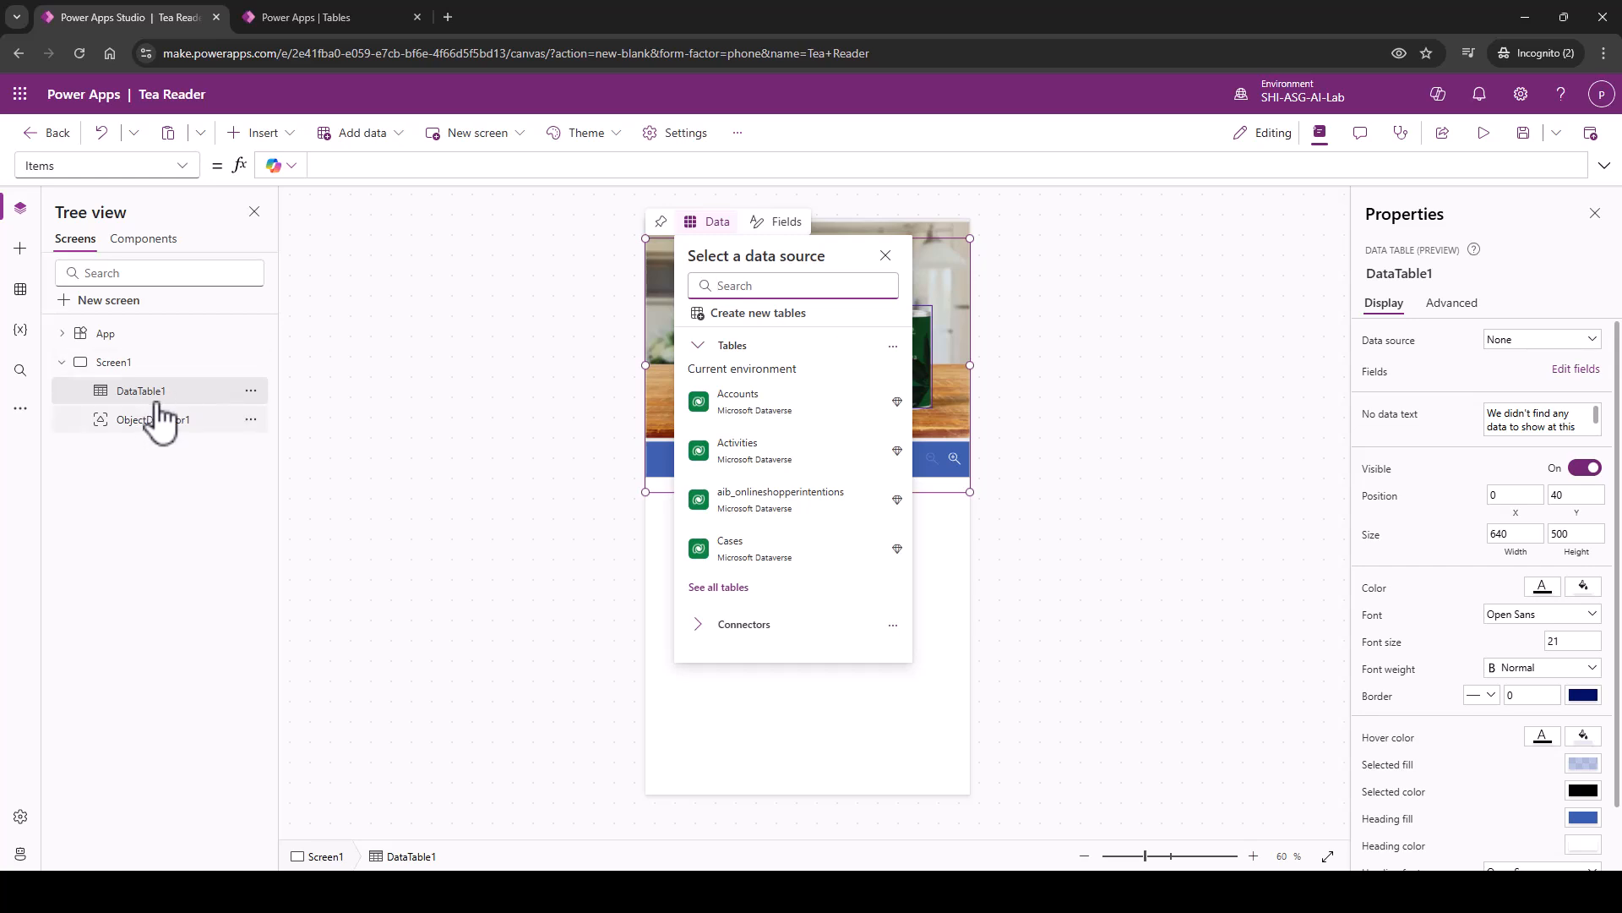
{"action": "left_click", "coordinate": [155, 398]}
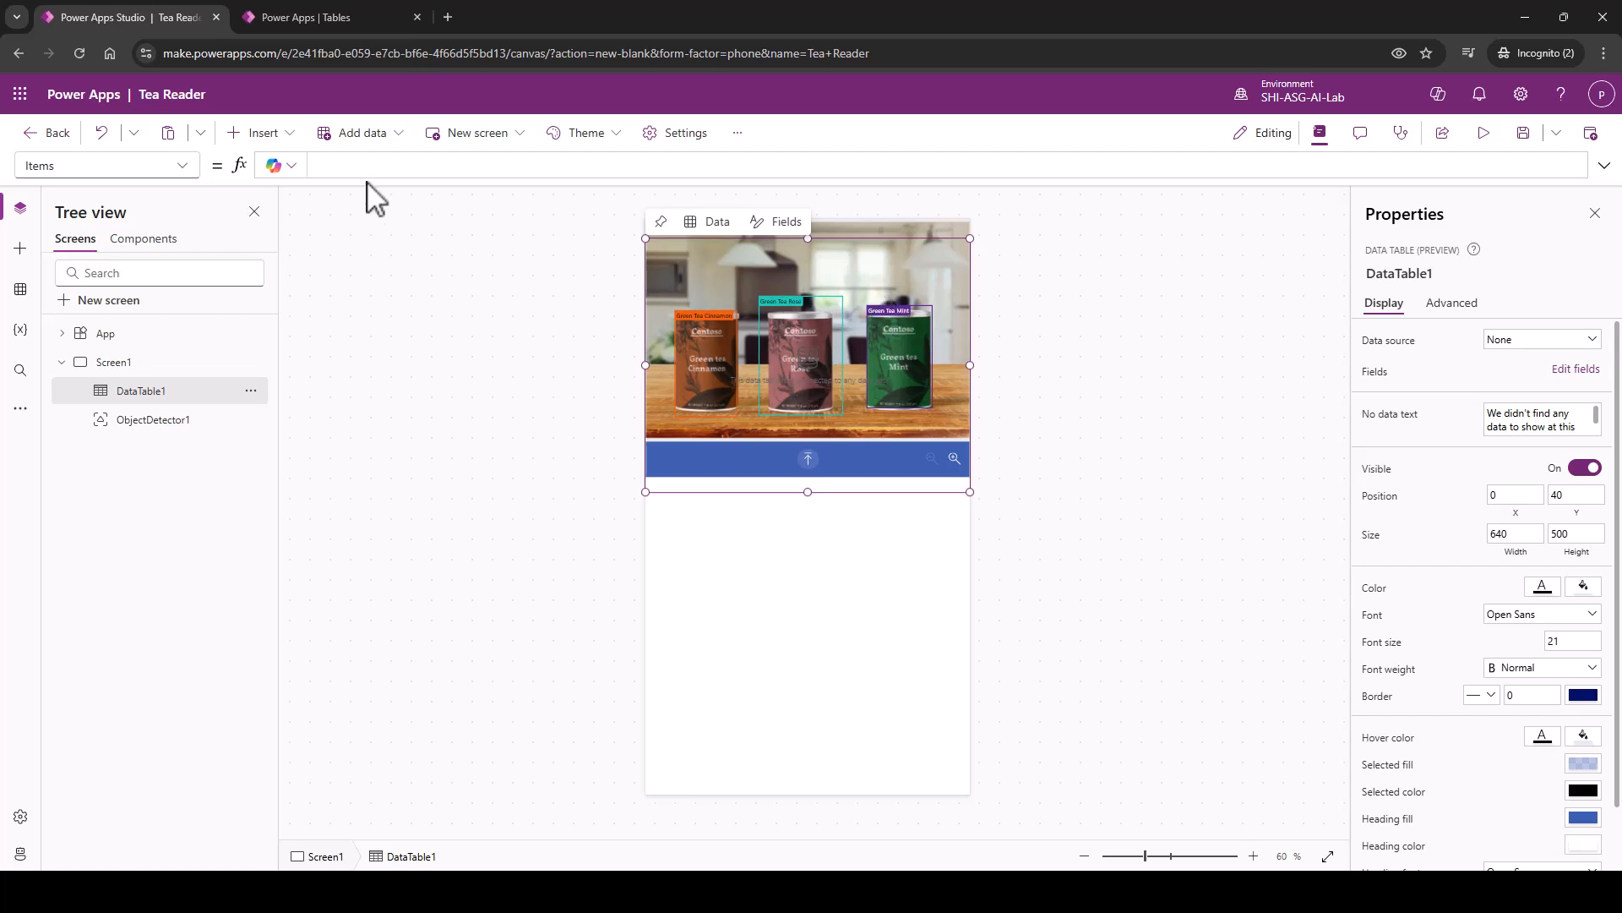
Set the data table's Items formula to ObjectDetector1.Results.
{"action": "left_click", "coordinate": [403, 172]}
{"action": "type", "text": "ob"}
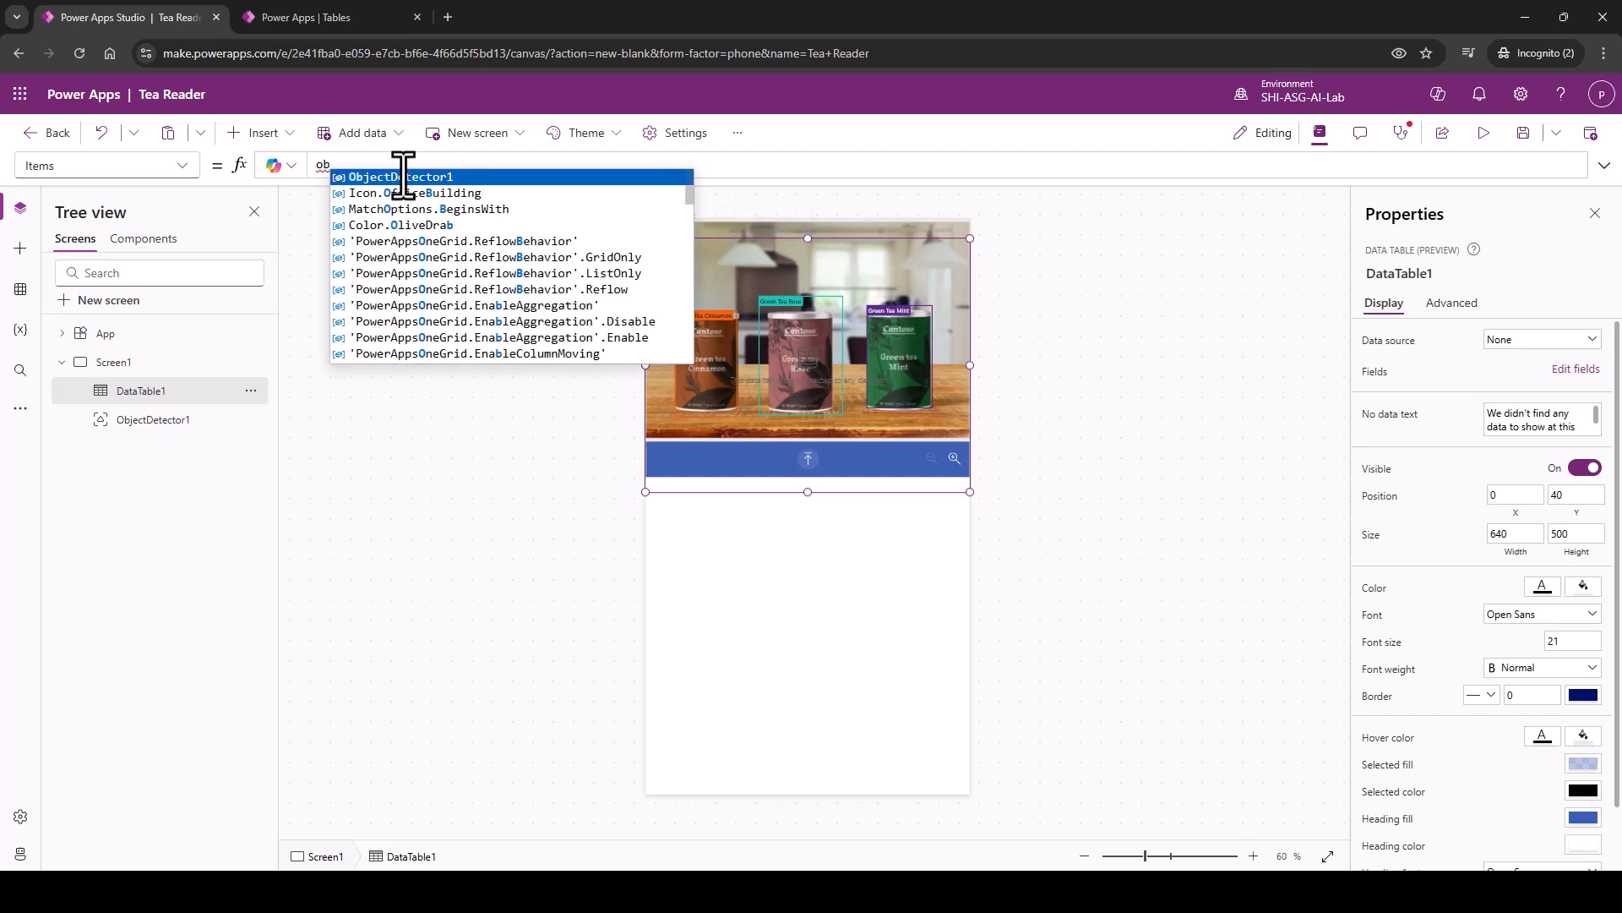
{"action": "key", "text": "Tab"}
{"action": "type", "text": "."}
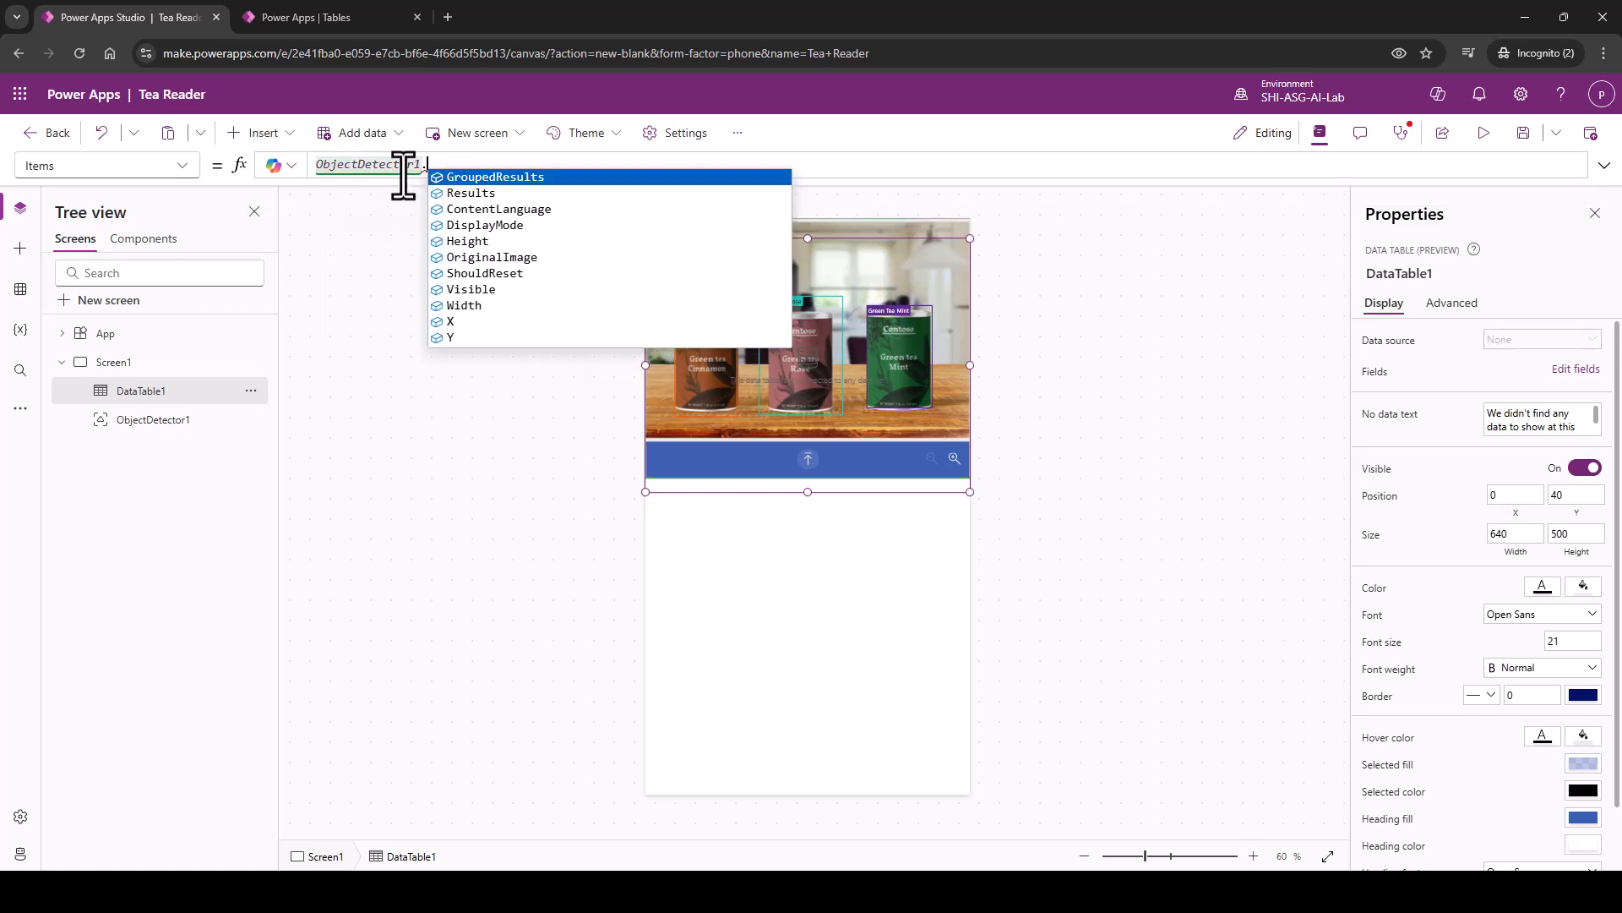
{"action": "left_click", "coordinate": [456, 193]}
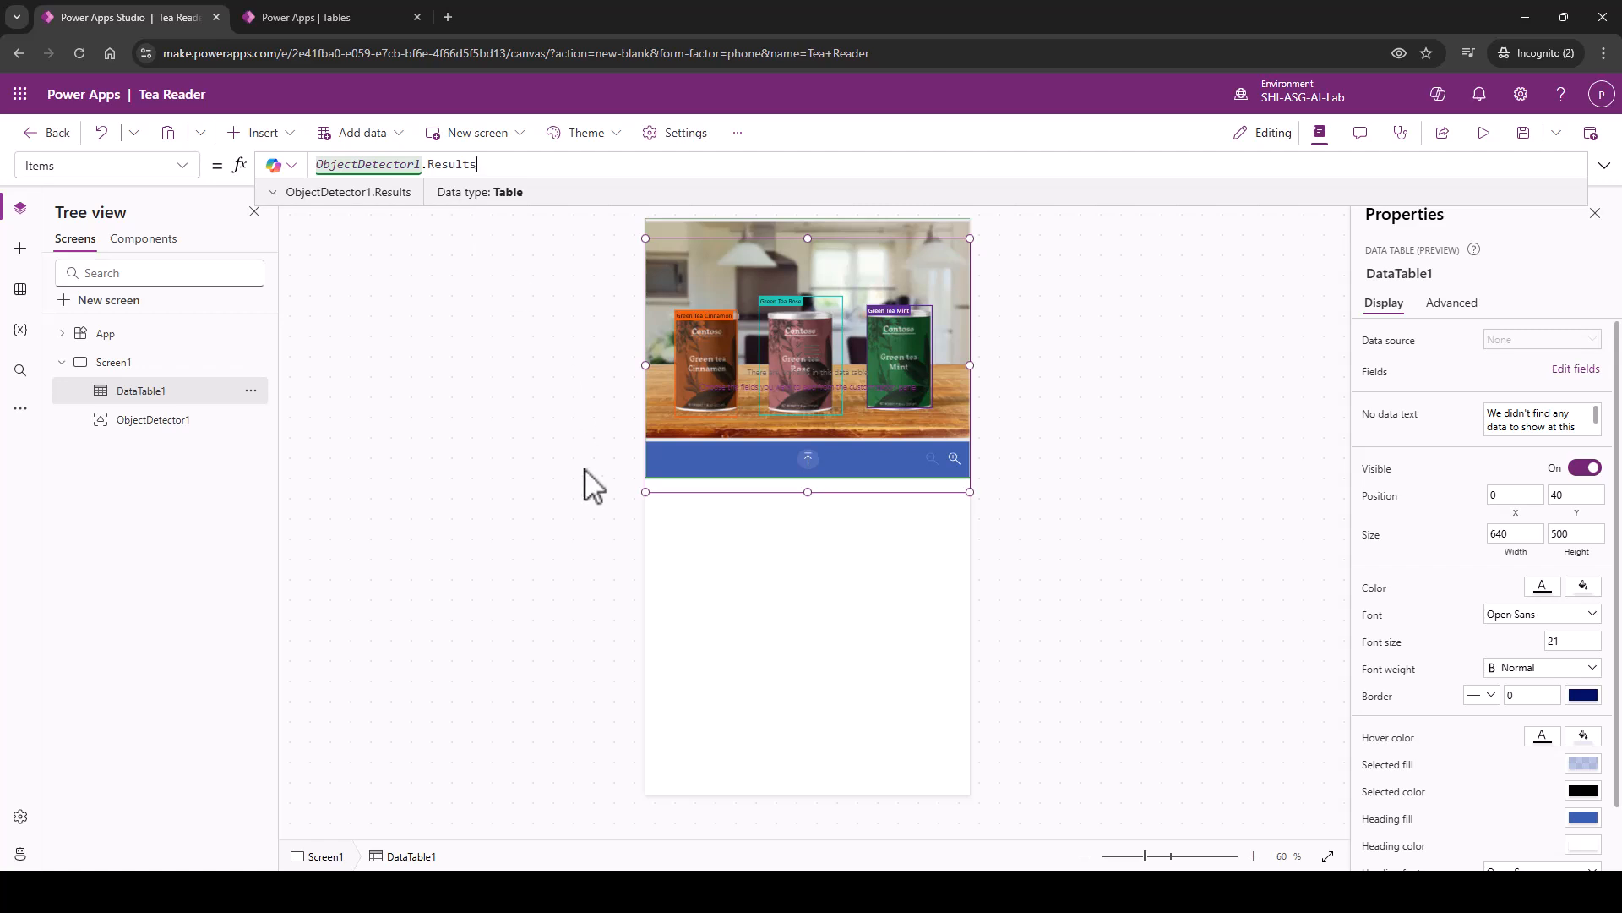
Move the data table directly beneath the object detector, at position X 0, Y 510.
{"action": "left_click", "coordinate": [152, 394]}
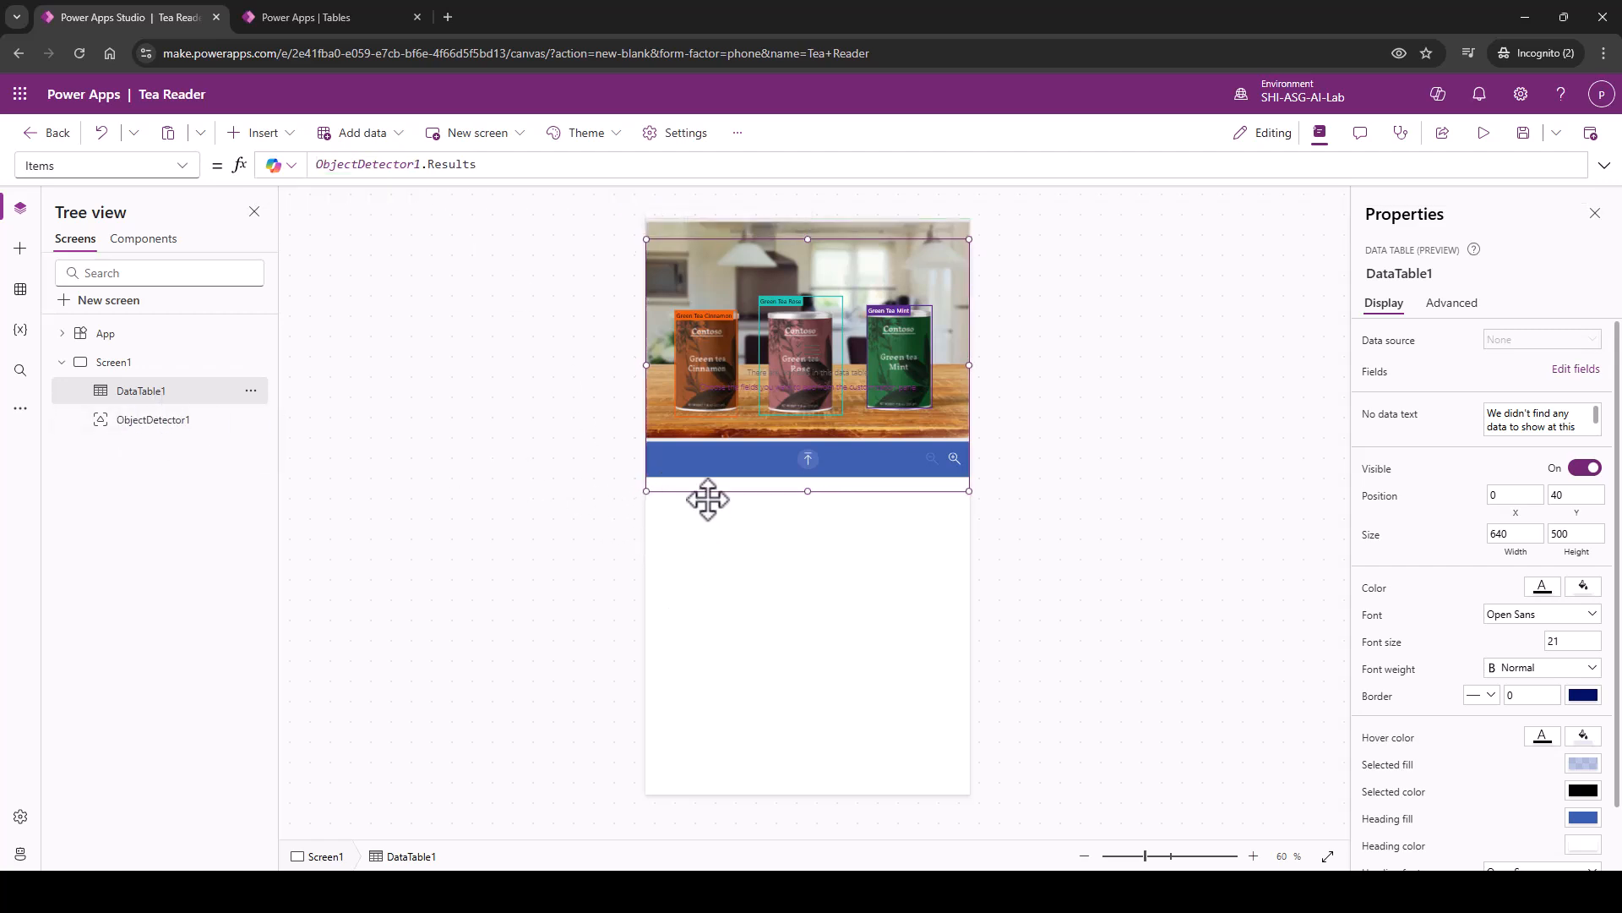
{"action": "left_click_drag", "start_coordinate": [709, 497], "coordinate": [705, 735]}
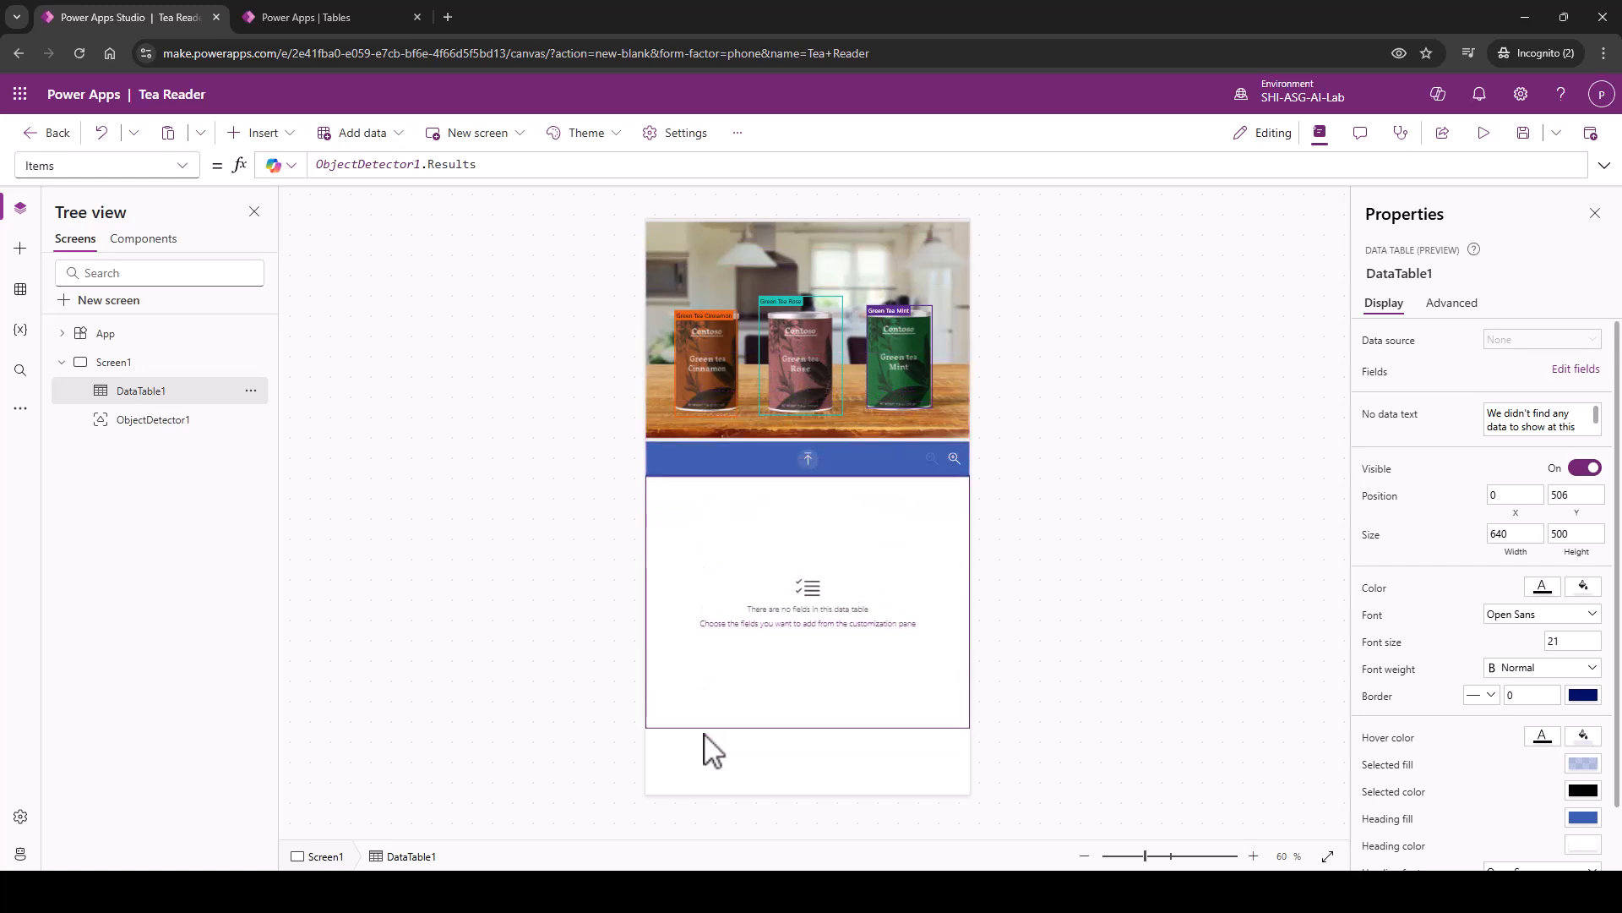
{"action": "left_click", "coordinate": [1123, 512]}
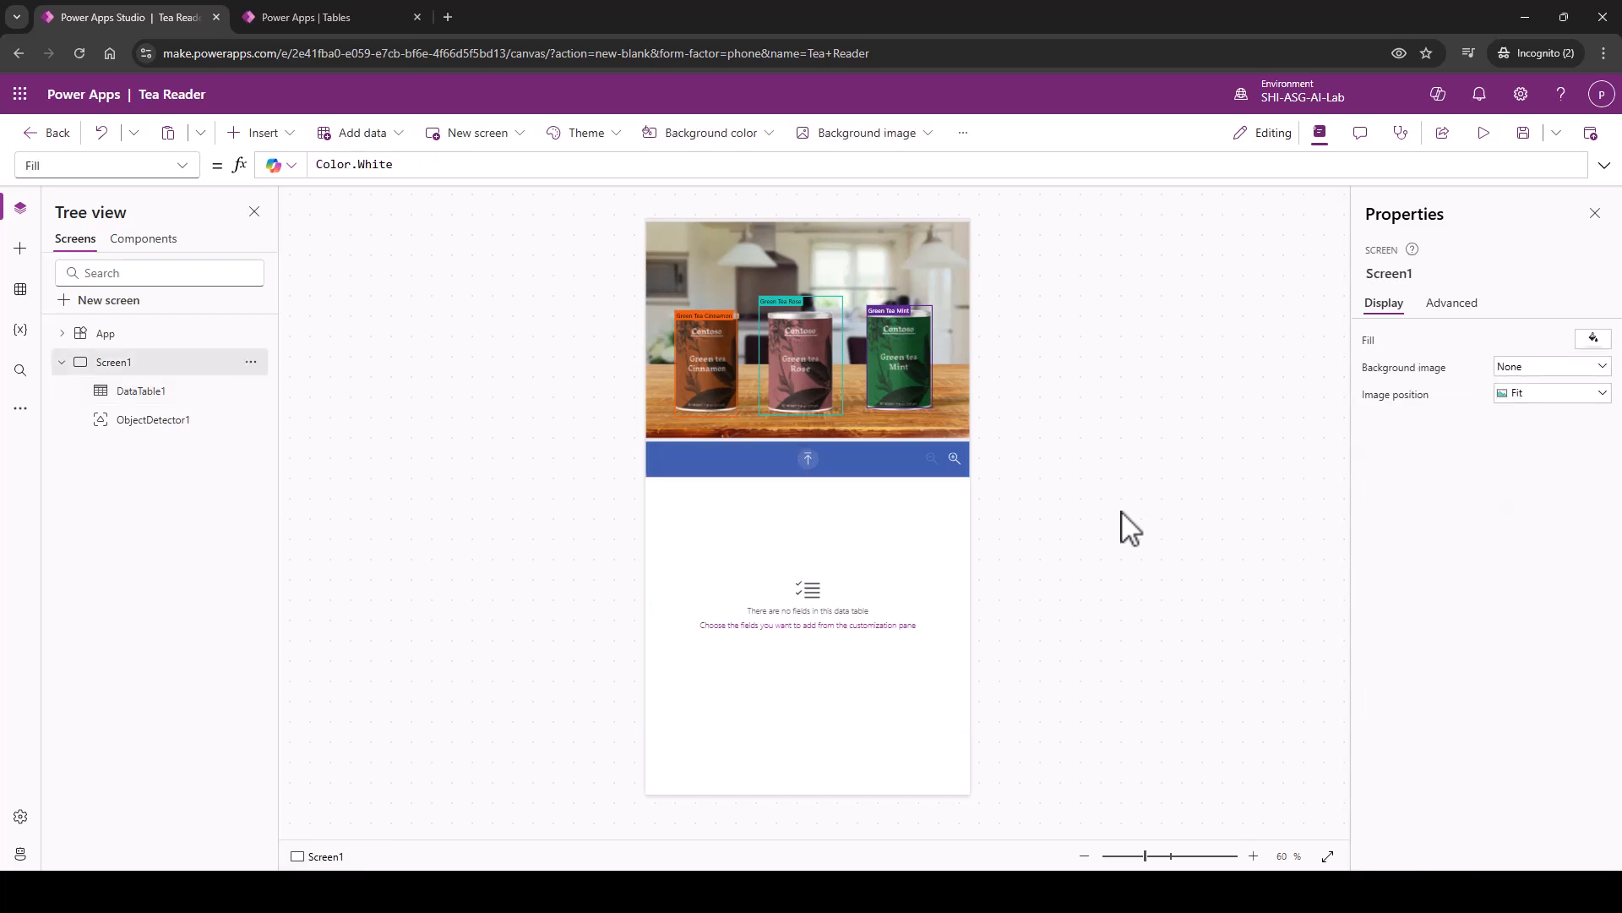
Add the TagName and Confidence fields to the data table and close the Properties pane.
{"action": "left_click", "coordinate": [881, 551]}
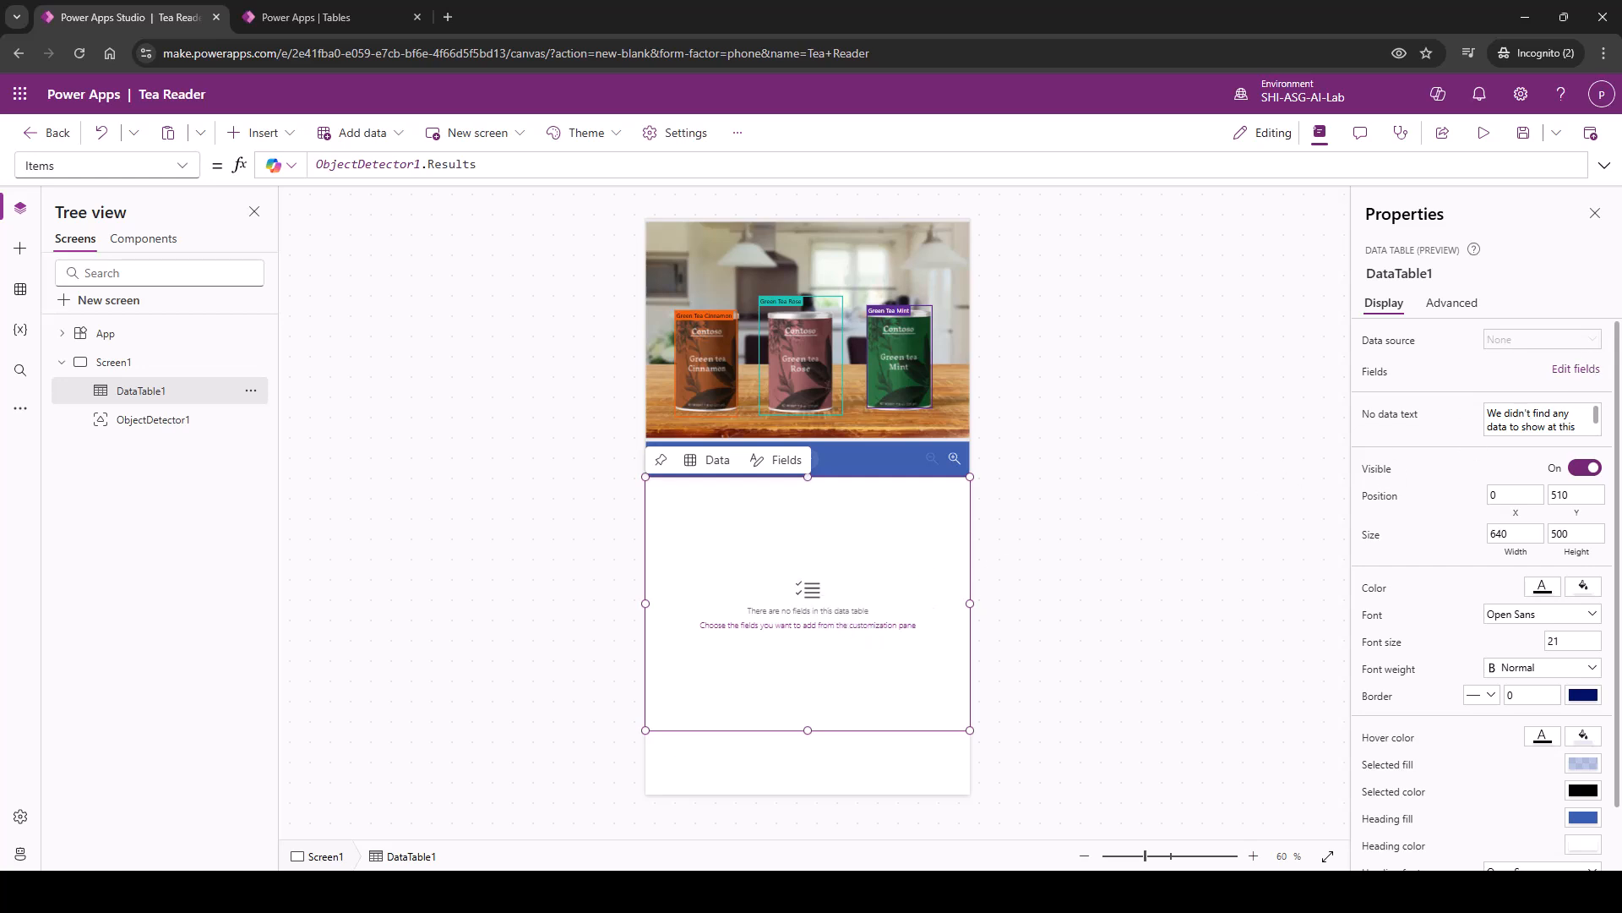
{"action": "left_click", "coordinate": [1574, 369]}
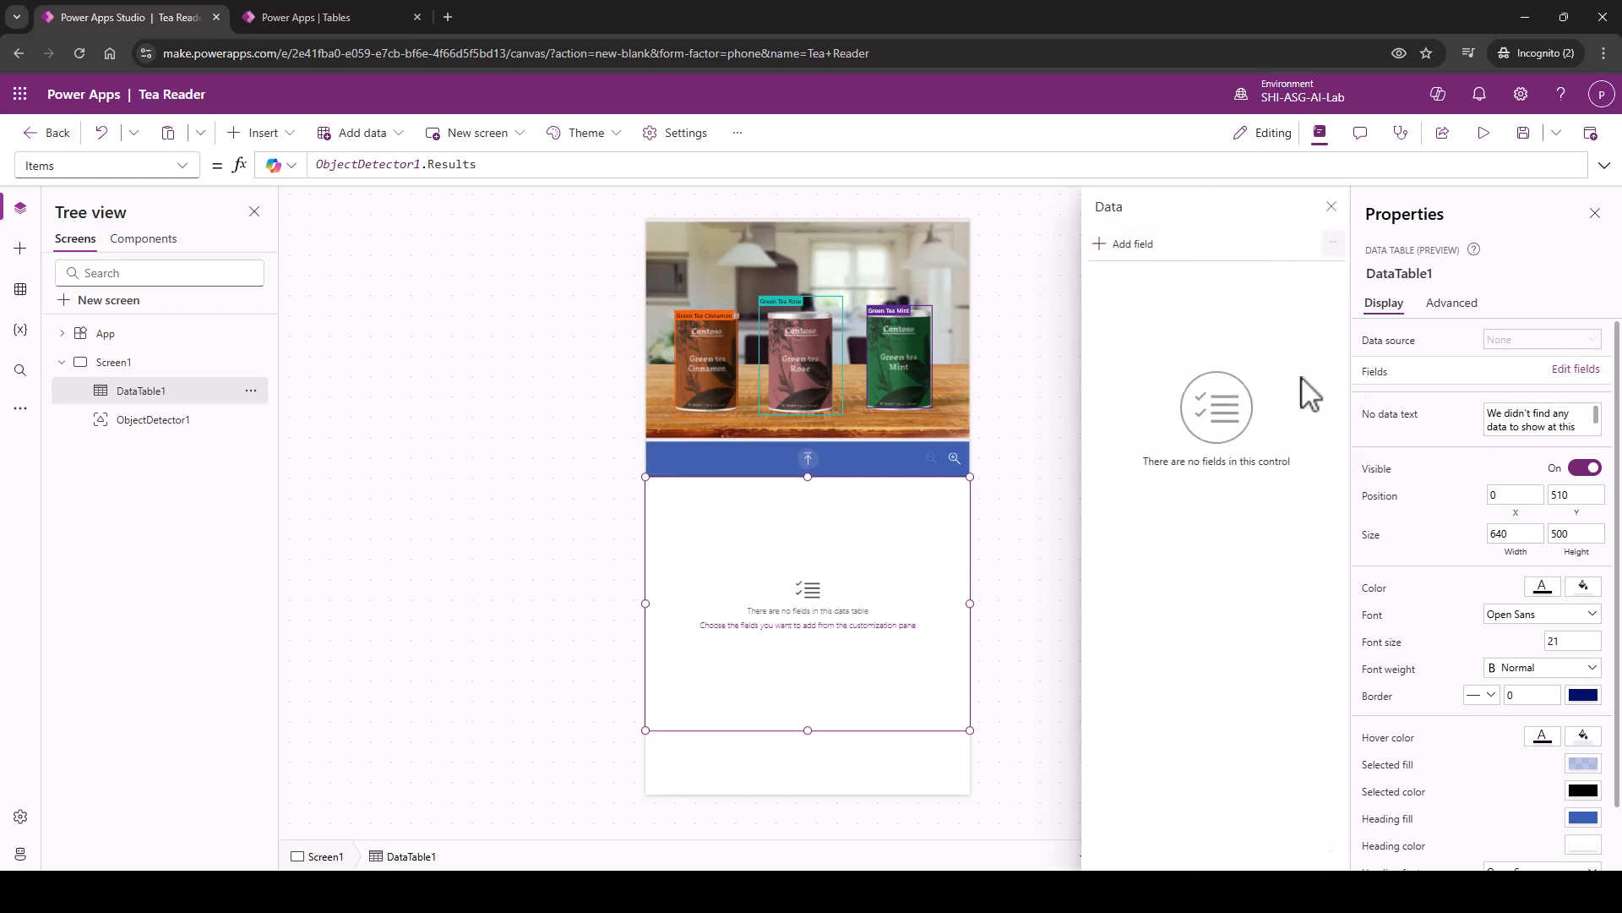
{"action": "left_click", "coordinate": [1128, 248]}
{"action": "left_click", "coordinate": [1152, 441]}
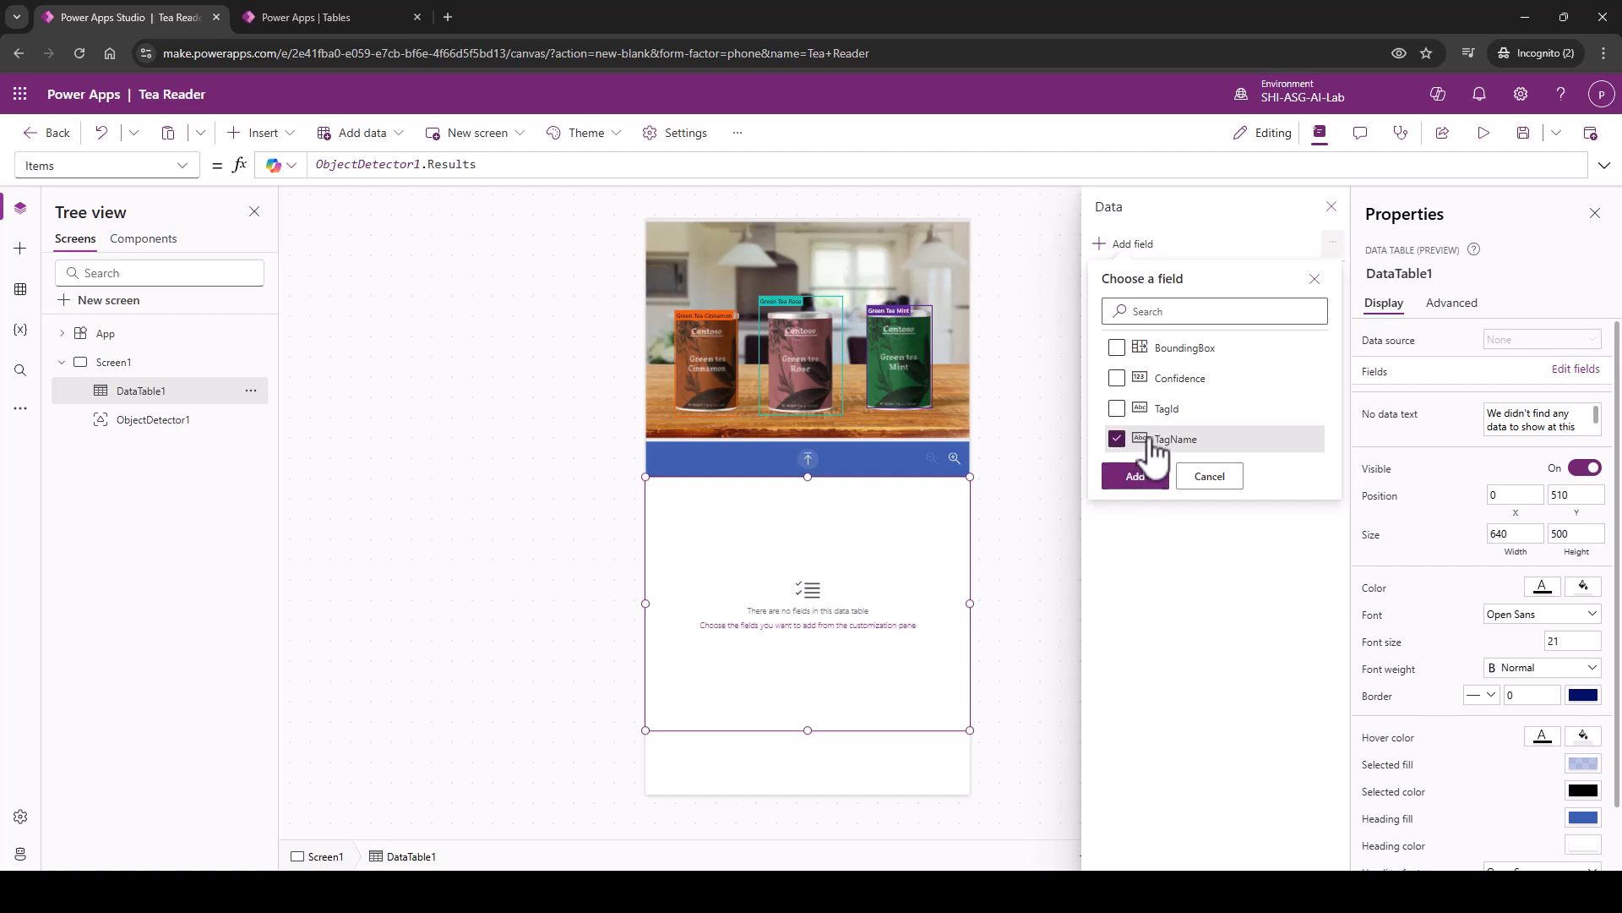
{"action": "left_click", "coordinate": [1116, 379]}
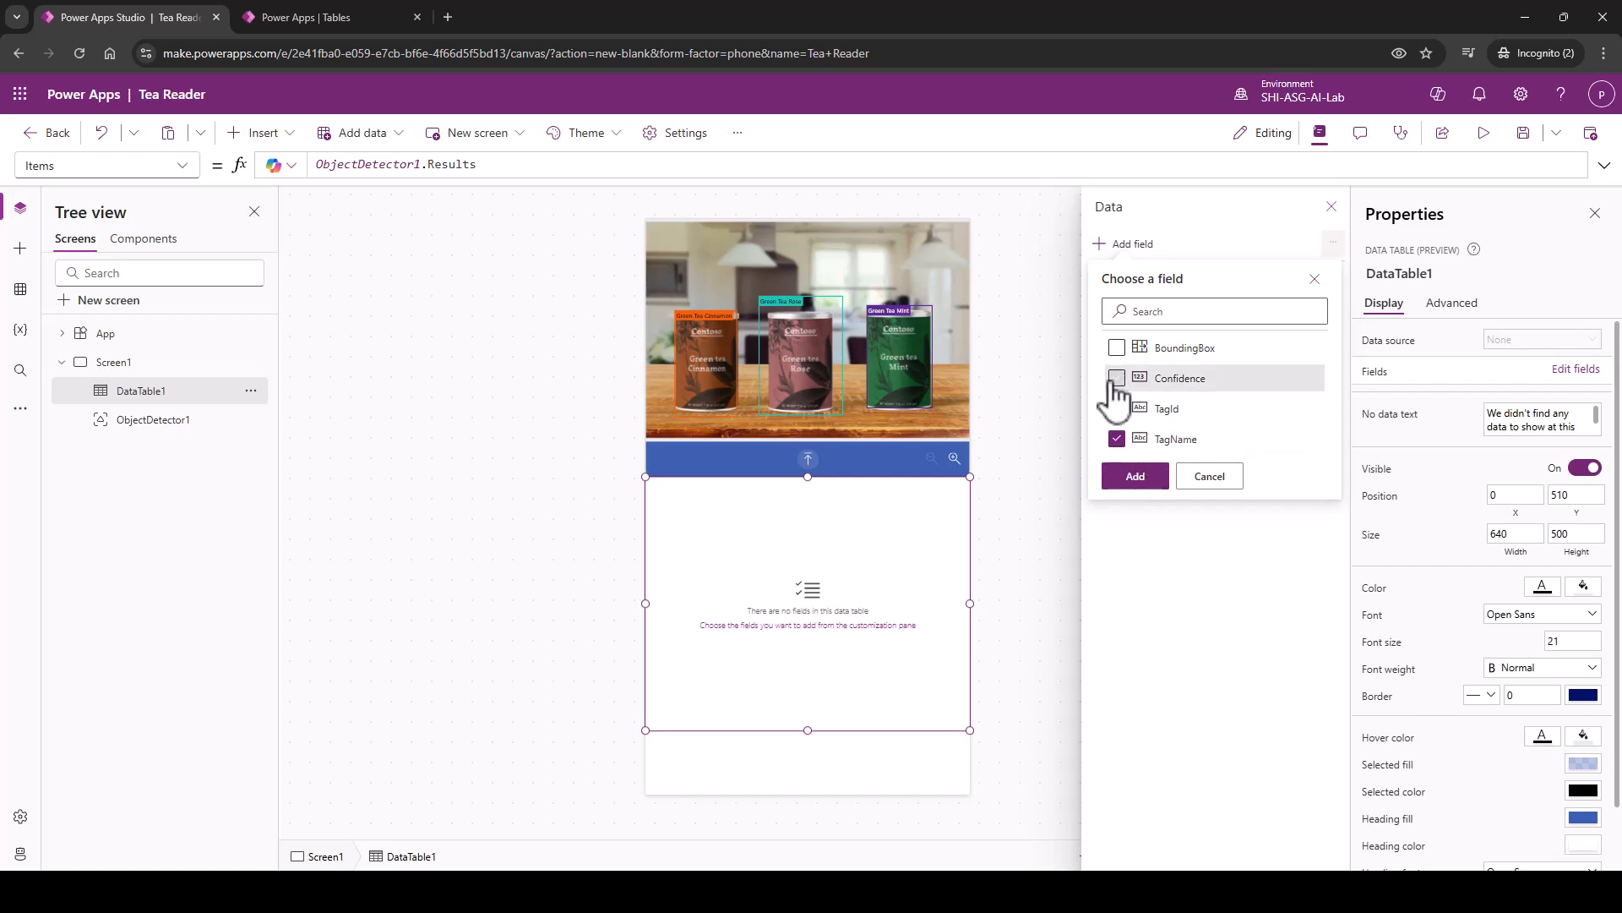
{"action": "left_click", "coordinate": [1135, 478]}
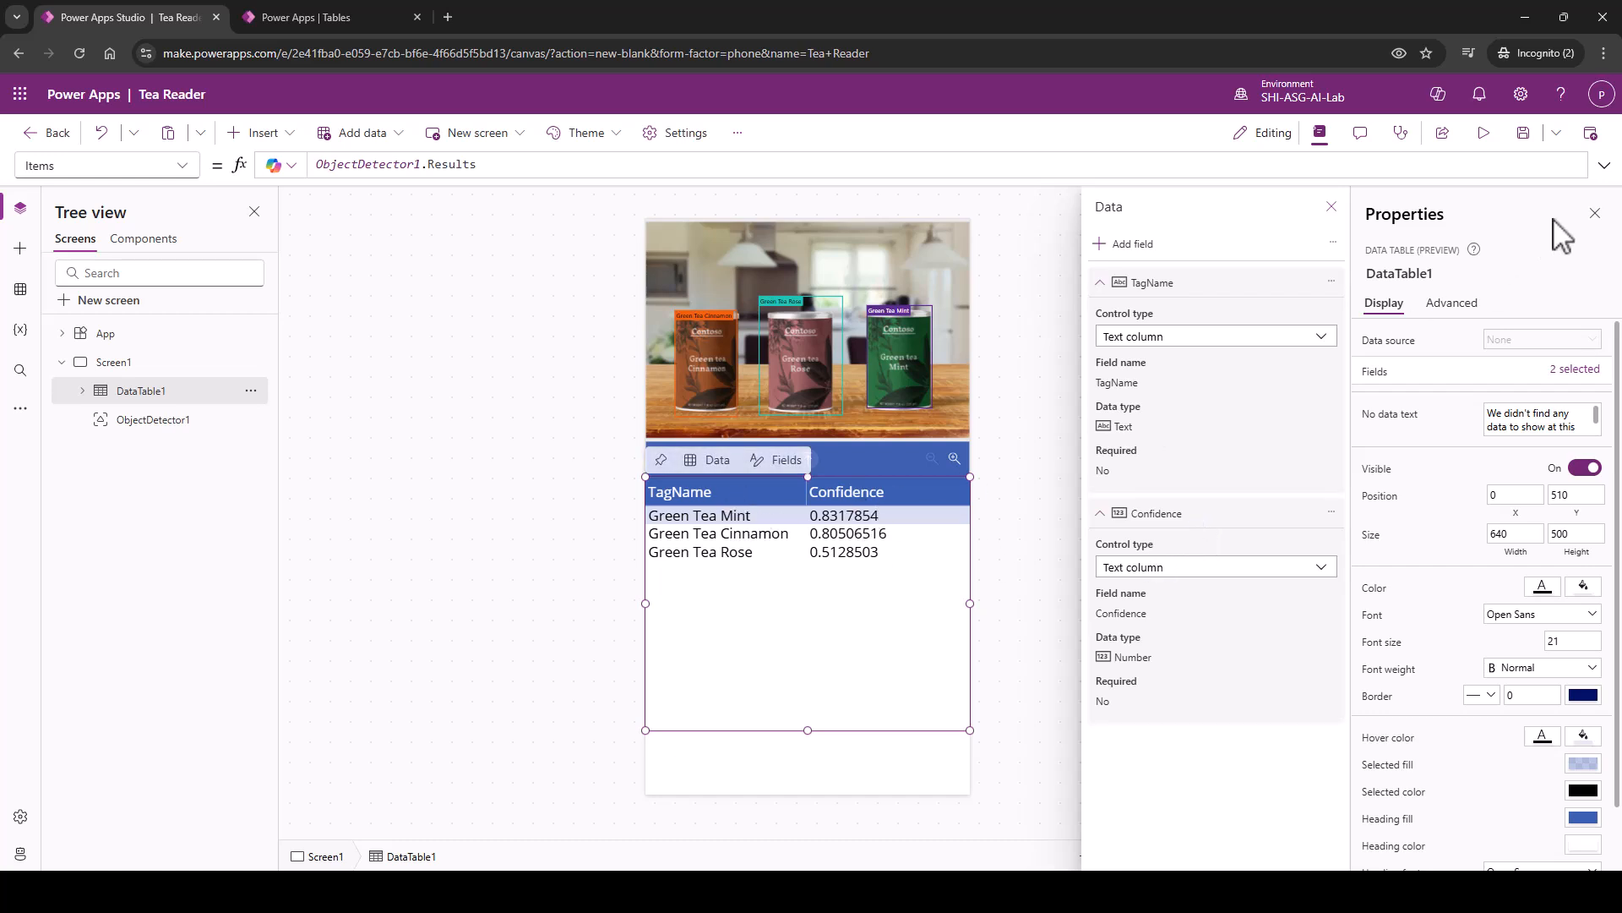
{"action": "left_click", "coordinate": [1596, 215]}
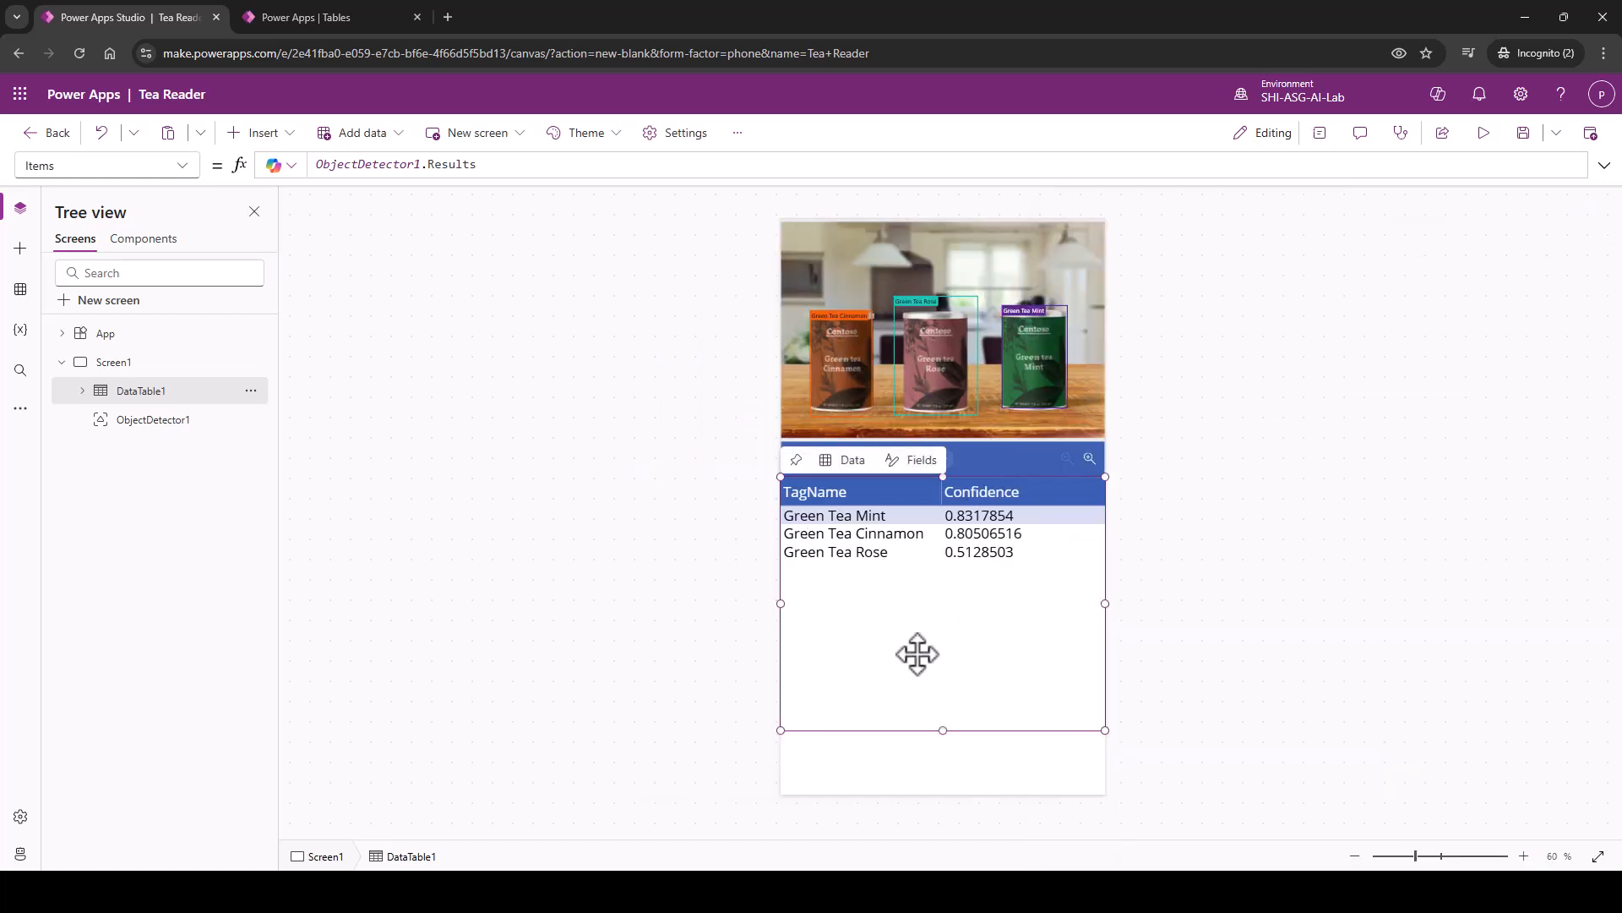
{"action": "left_click", "coordinate": [1272, 664]}
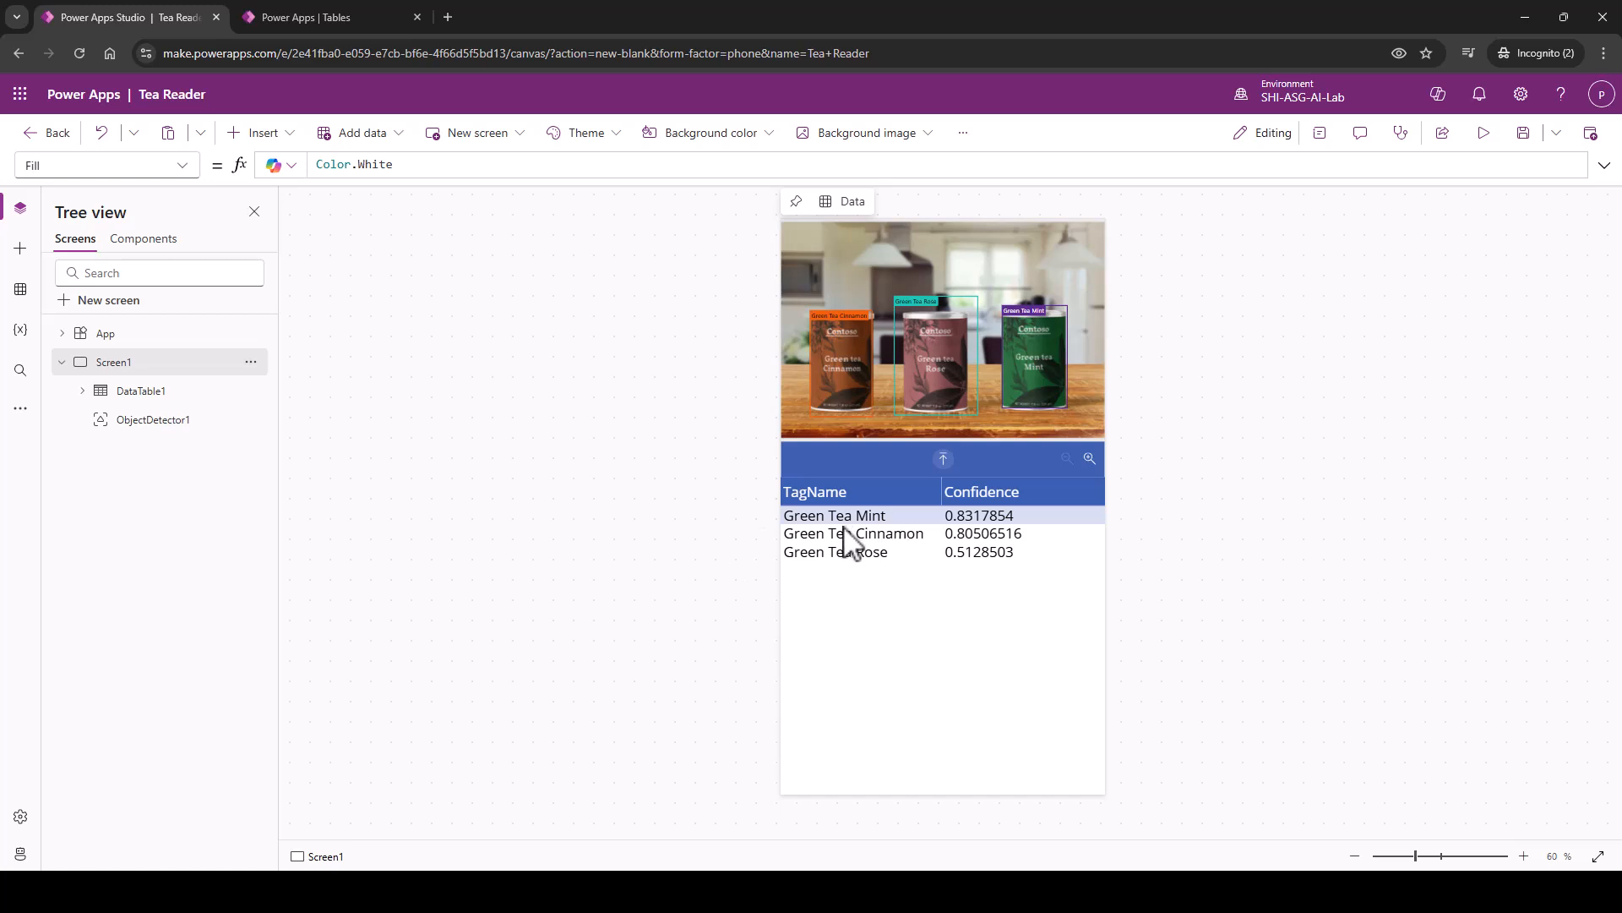
Insert a button on the app screen.
{"action": "left_click", "coordinate": [267, 137]}
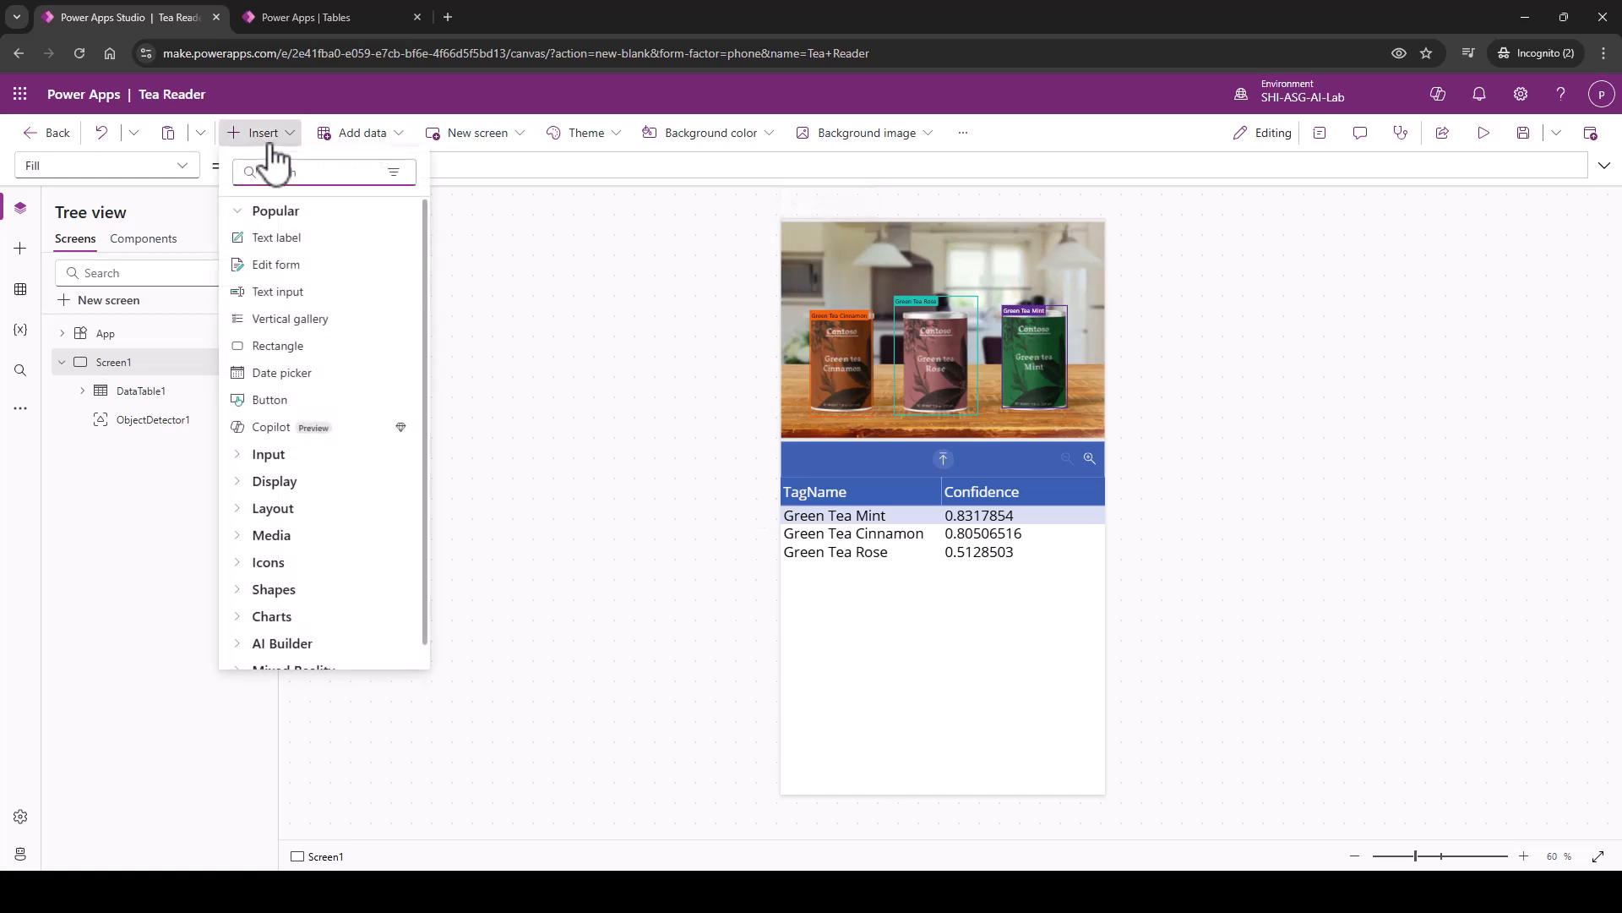
{"action": "left_click", "coordinate": [272, 400]}
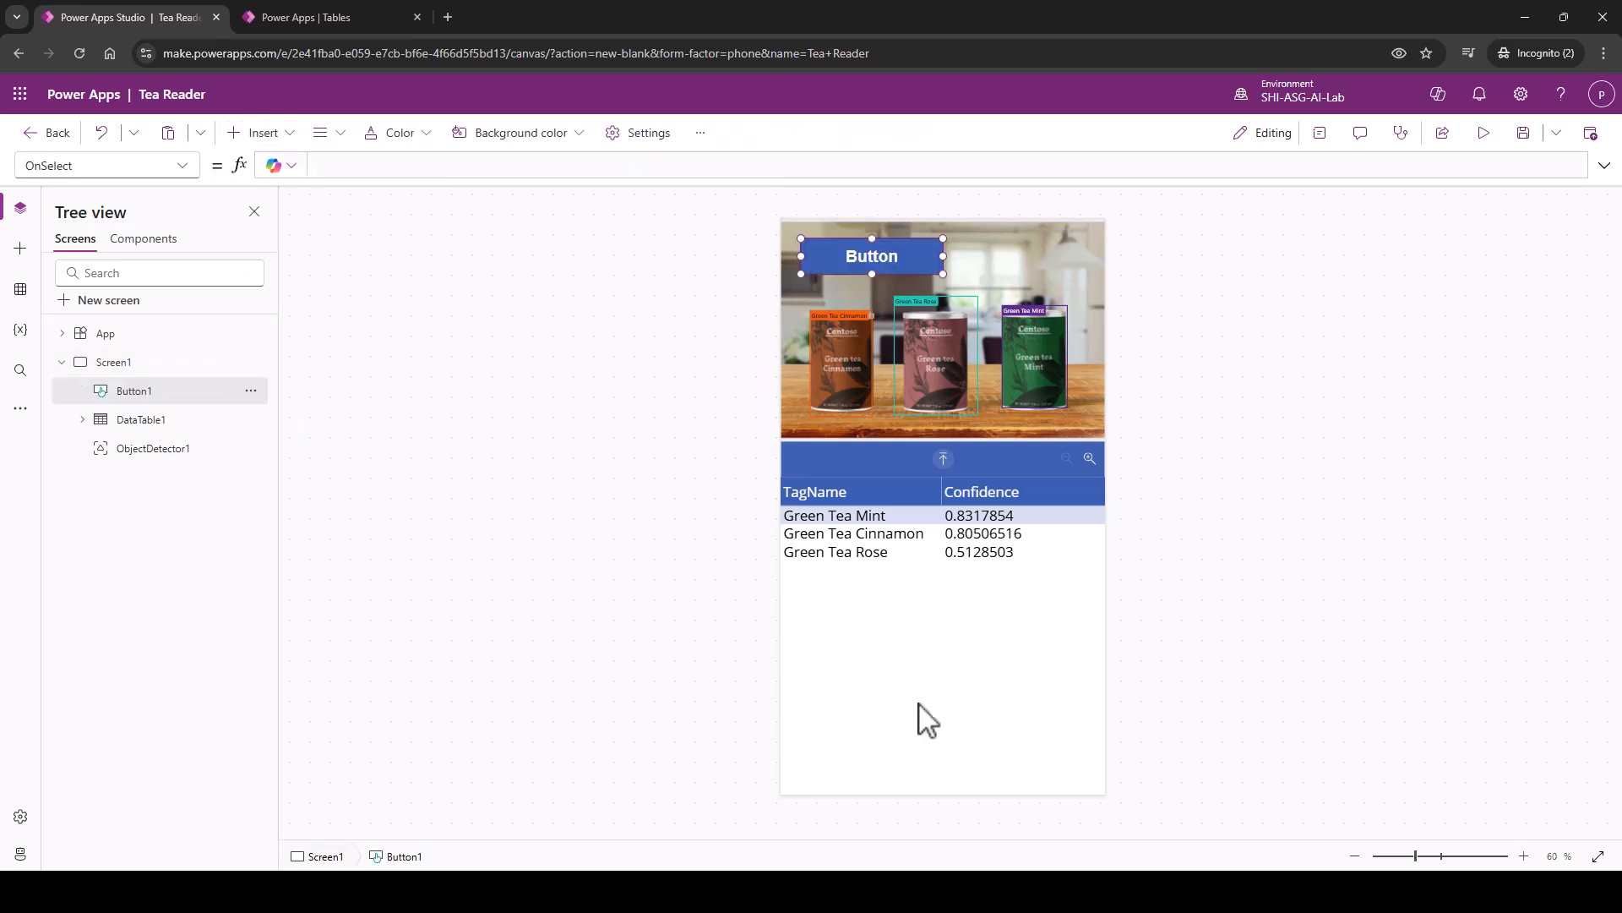
Place the button across the full width of the app screen's lower edge and label it Submit.
{"action": "left_click_drag", "start_coordinate": [849, 270], "coordinate": [1105, 769]}
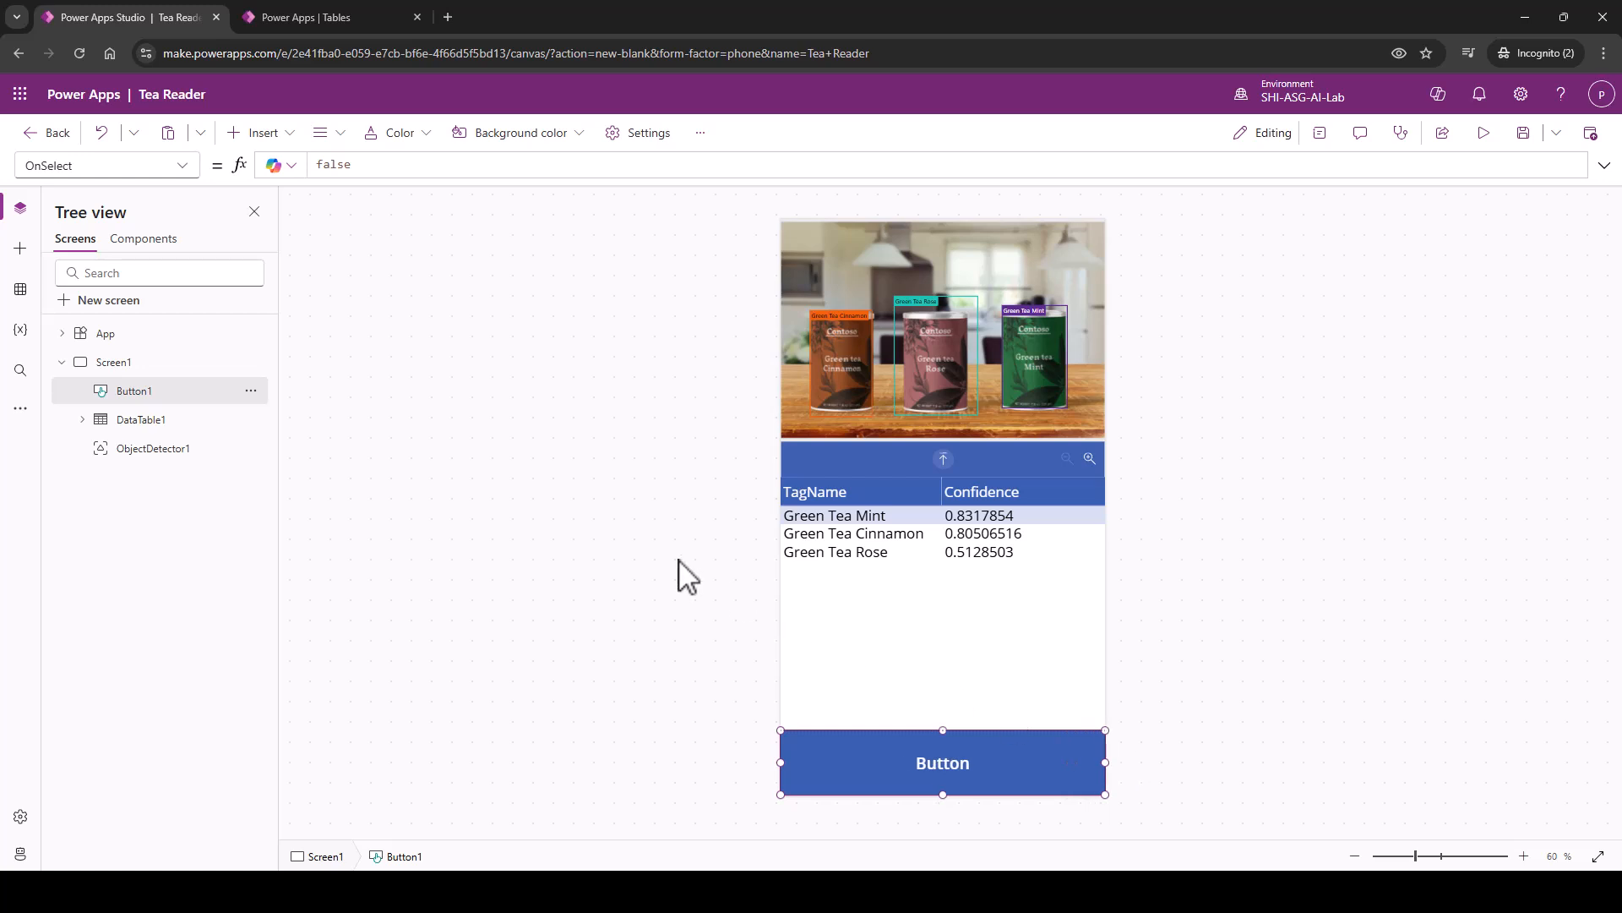
{"action": "left_click", "coordinate": [1318, 135]}
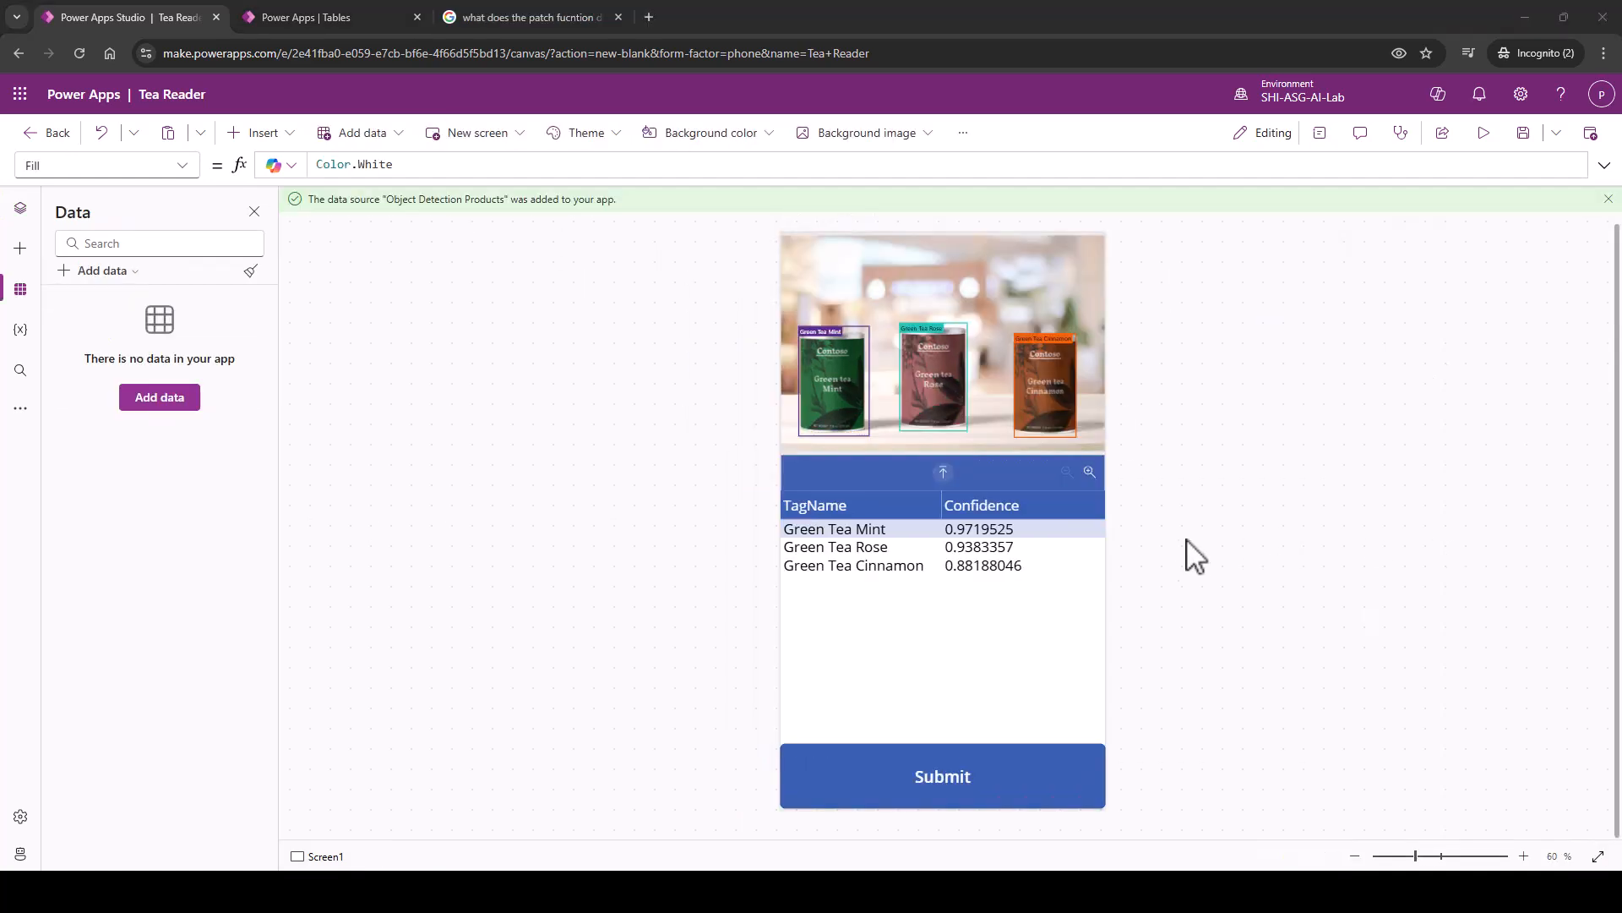
Add the Object Detection Products Dataverse table to the app as a data source.
{"action": "left_click", "coordinate": [921, 772]}
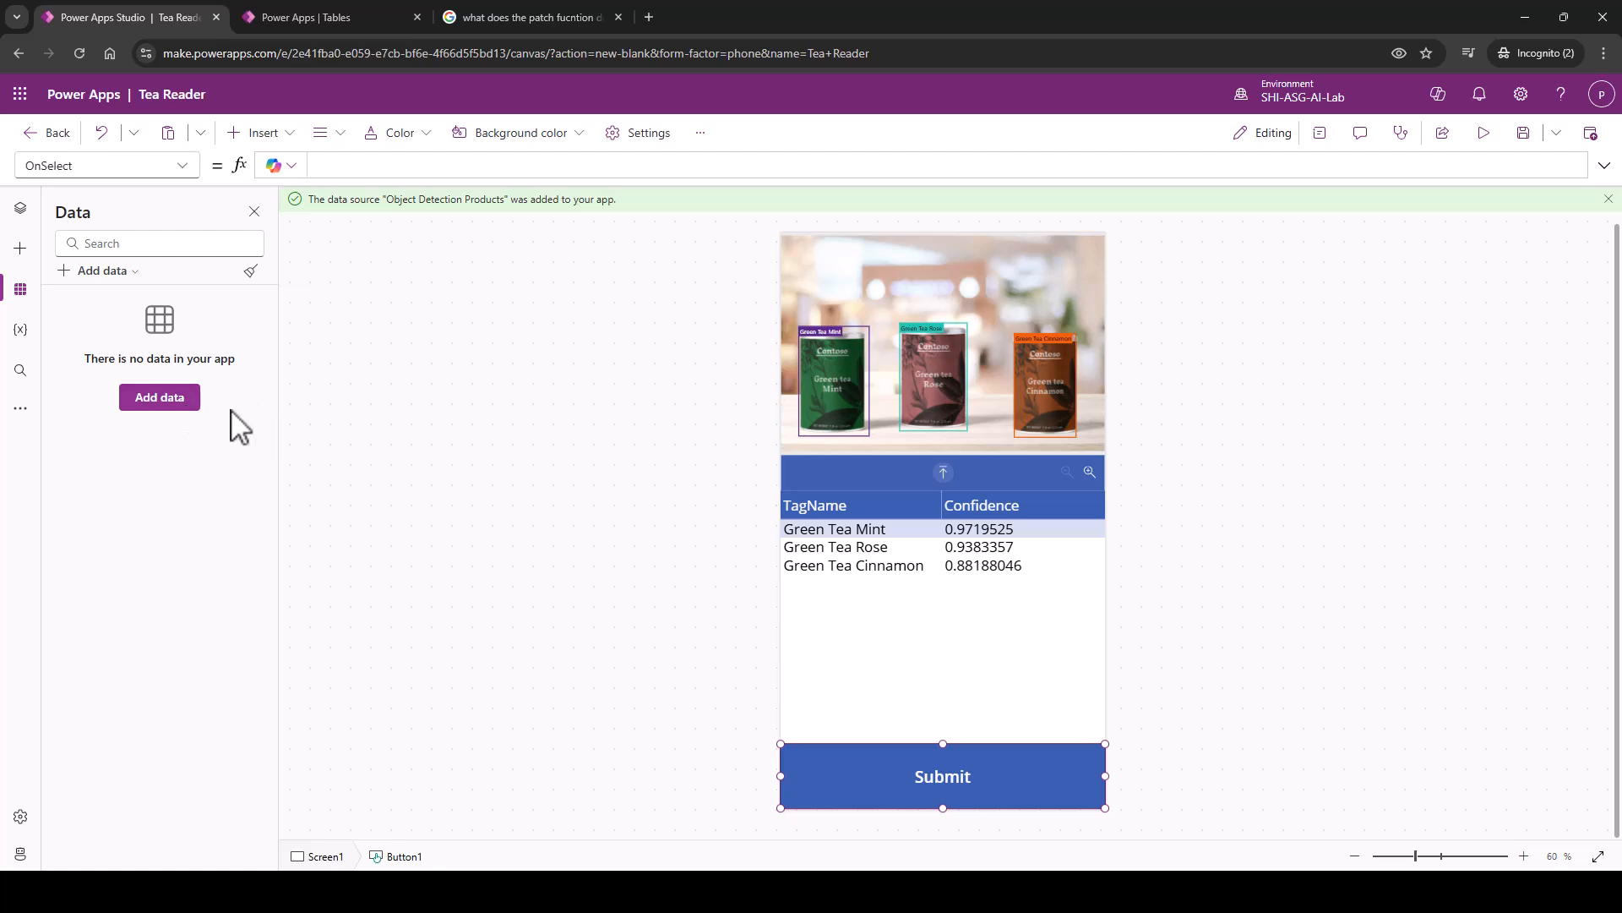
{"action": "left_click", "coordinate": [176, 404]}
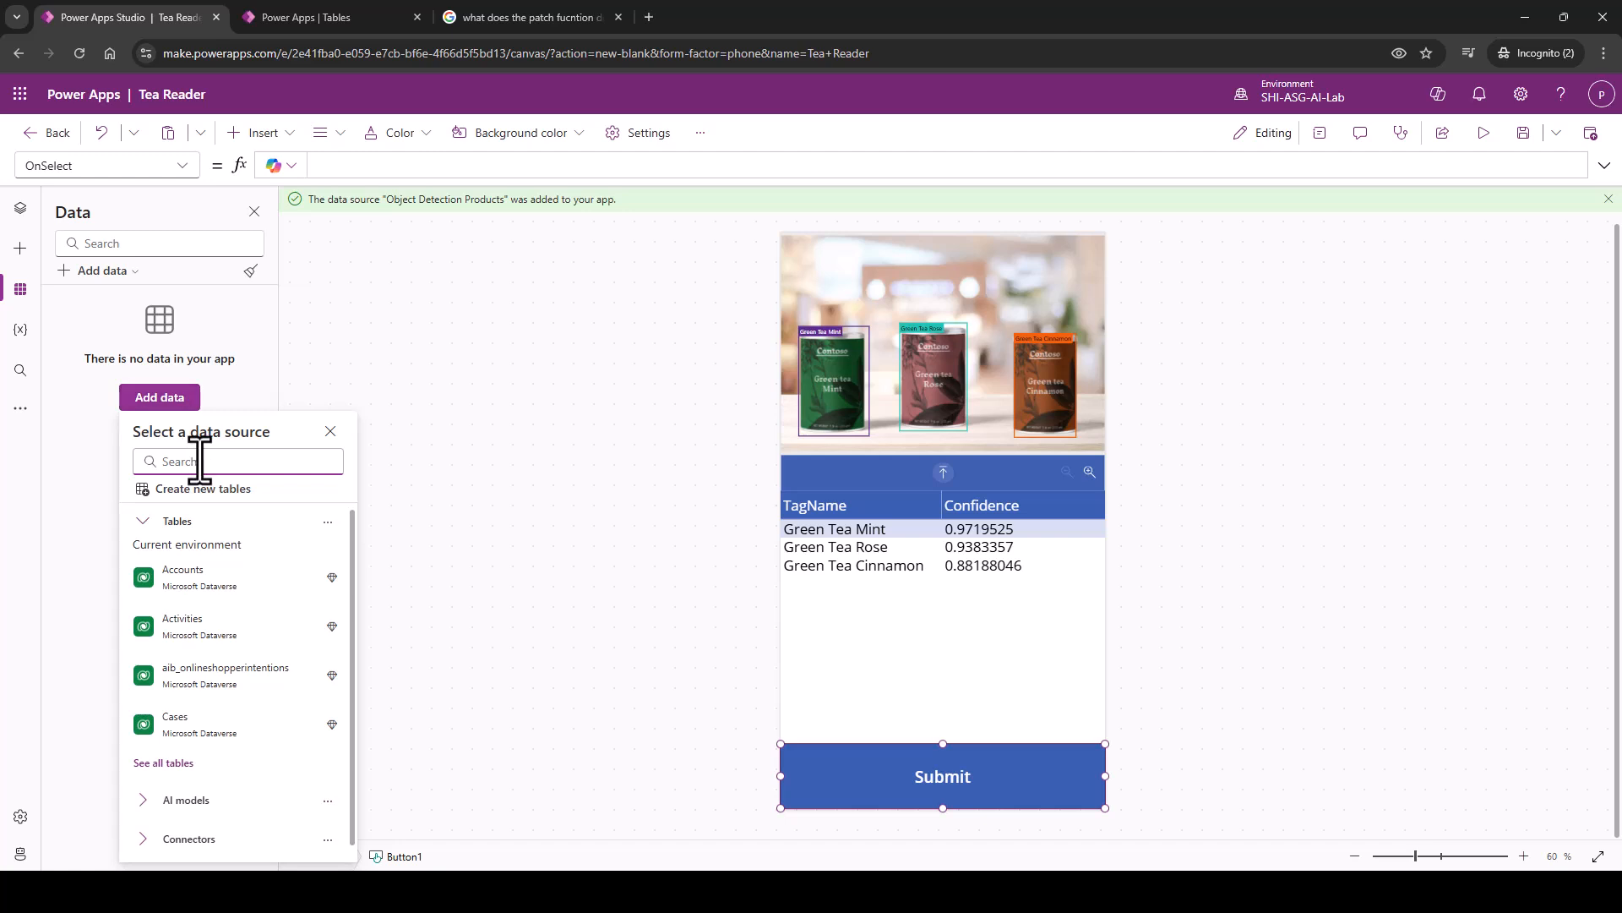
{"action": "type", "text": "ob"}
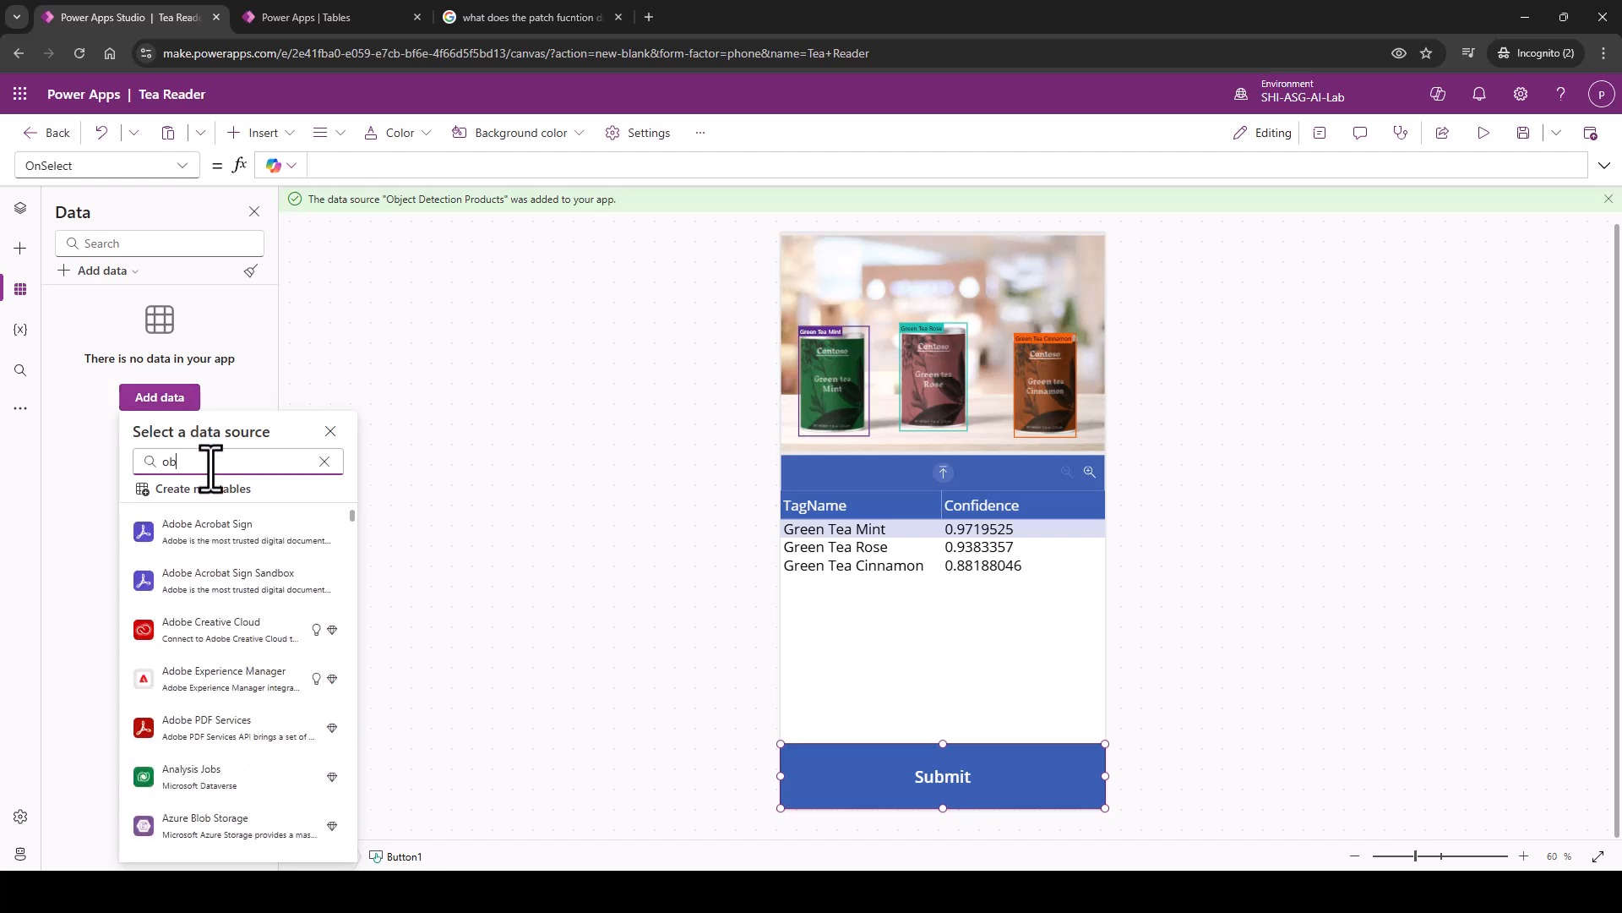
{"action": "type", "text": "ject"}
{"action": "left_click", "coordinate": [204, 548]}
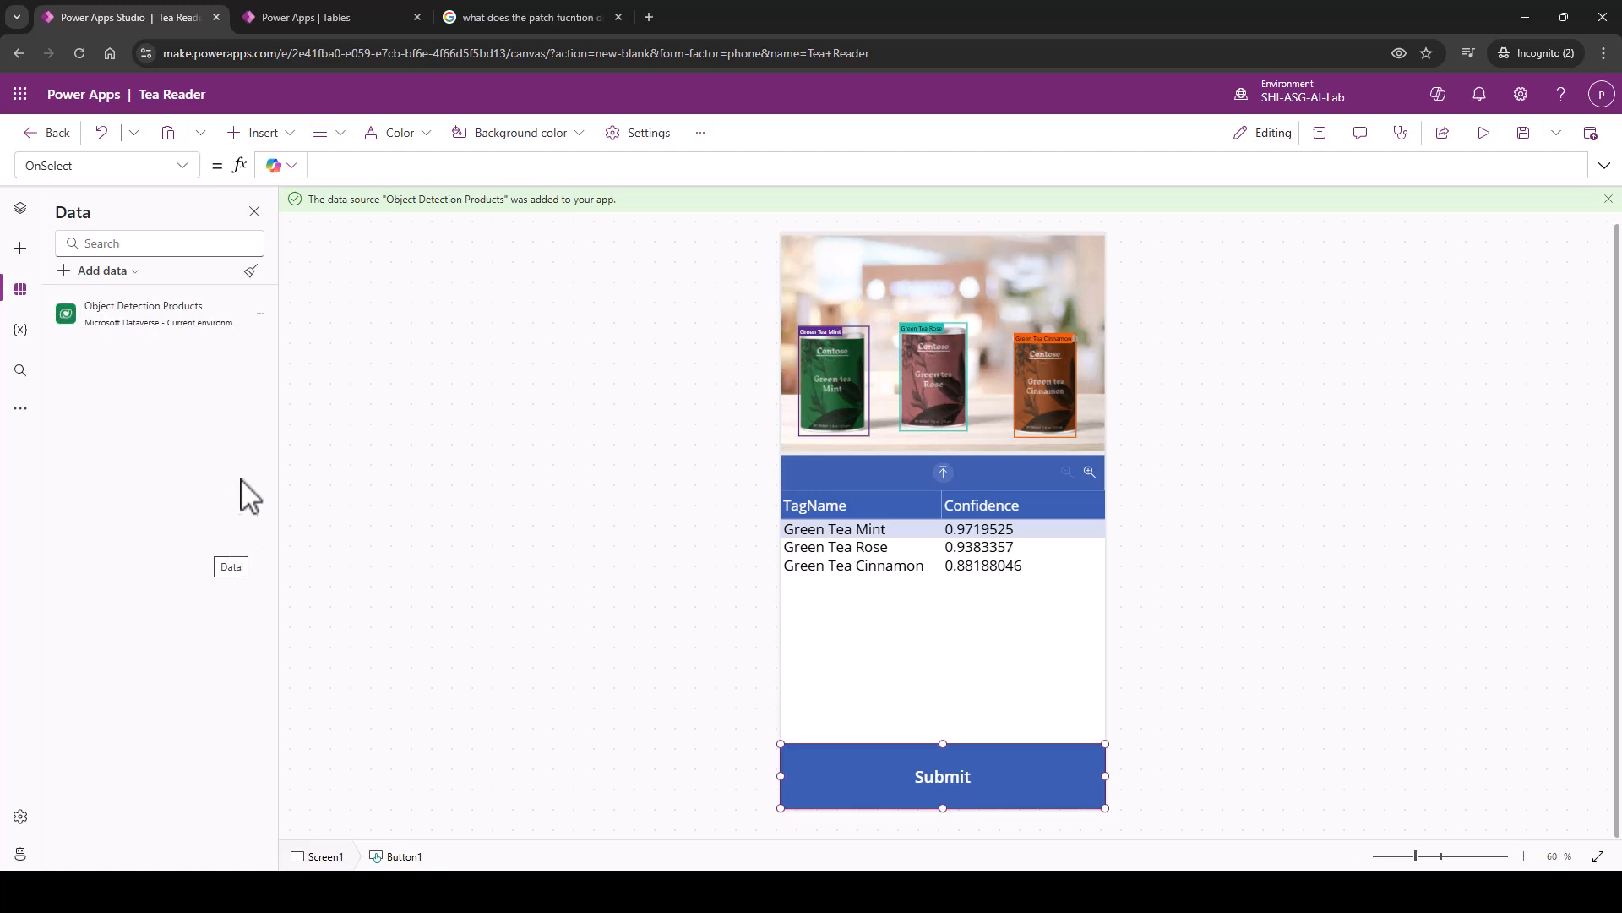
Set the Submit button's OnSelect formula to Patch('Object Detection Products', {Name:DataTable1.Selected.TagName, 'Inventory Total':1}).
{"action": "left_click", "coordinate": [517, 165]}
{"action": "type", "text": "Patch('Object Detection Products', {Name:DataTable1.Selected.TagName, 'Inventory Total':1})"}
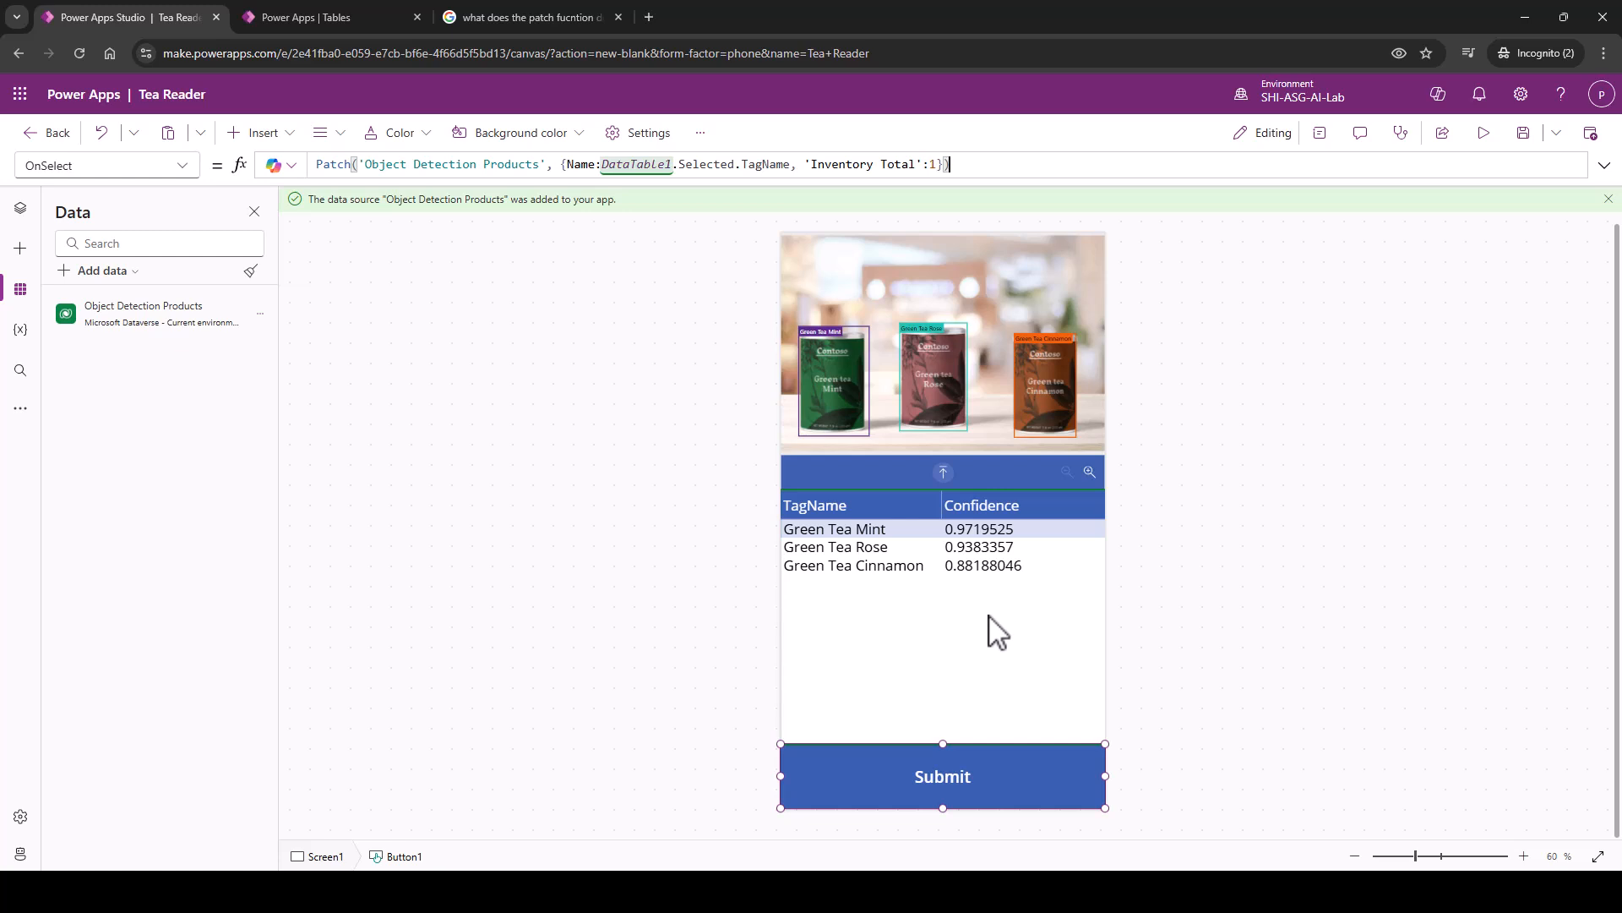
{"action": "left_click", "coordinate": [1237, 487]}
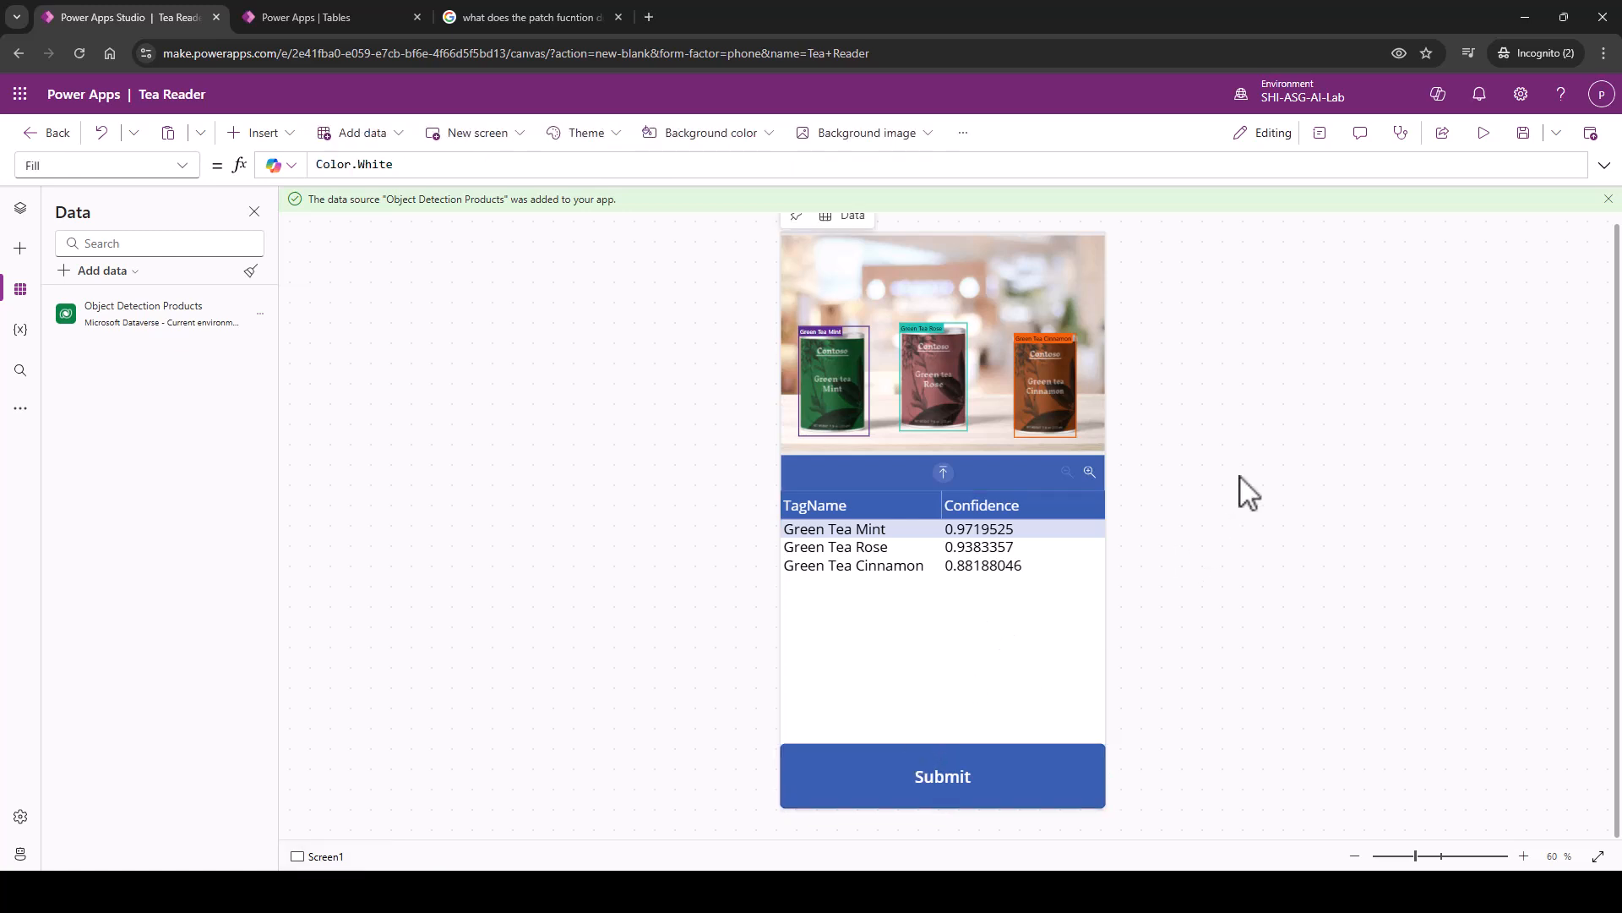
Run the app in preview mode and test the object detector with a tea product image.
{"action": "left_click", "coordinate": [1484, 136]}
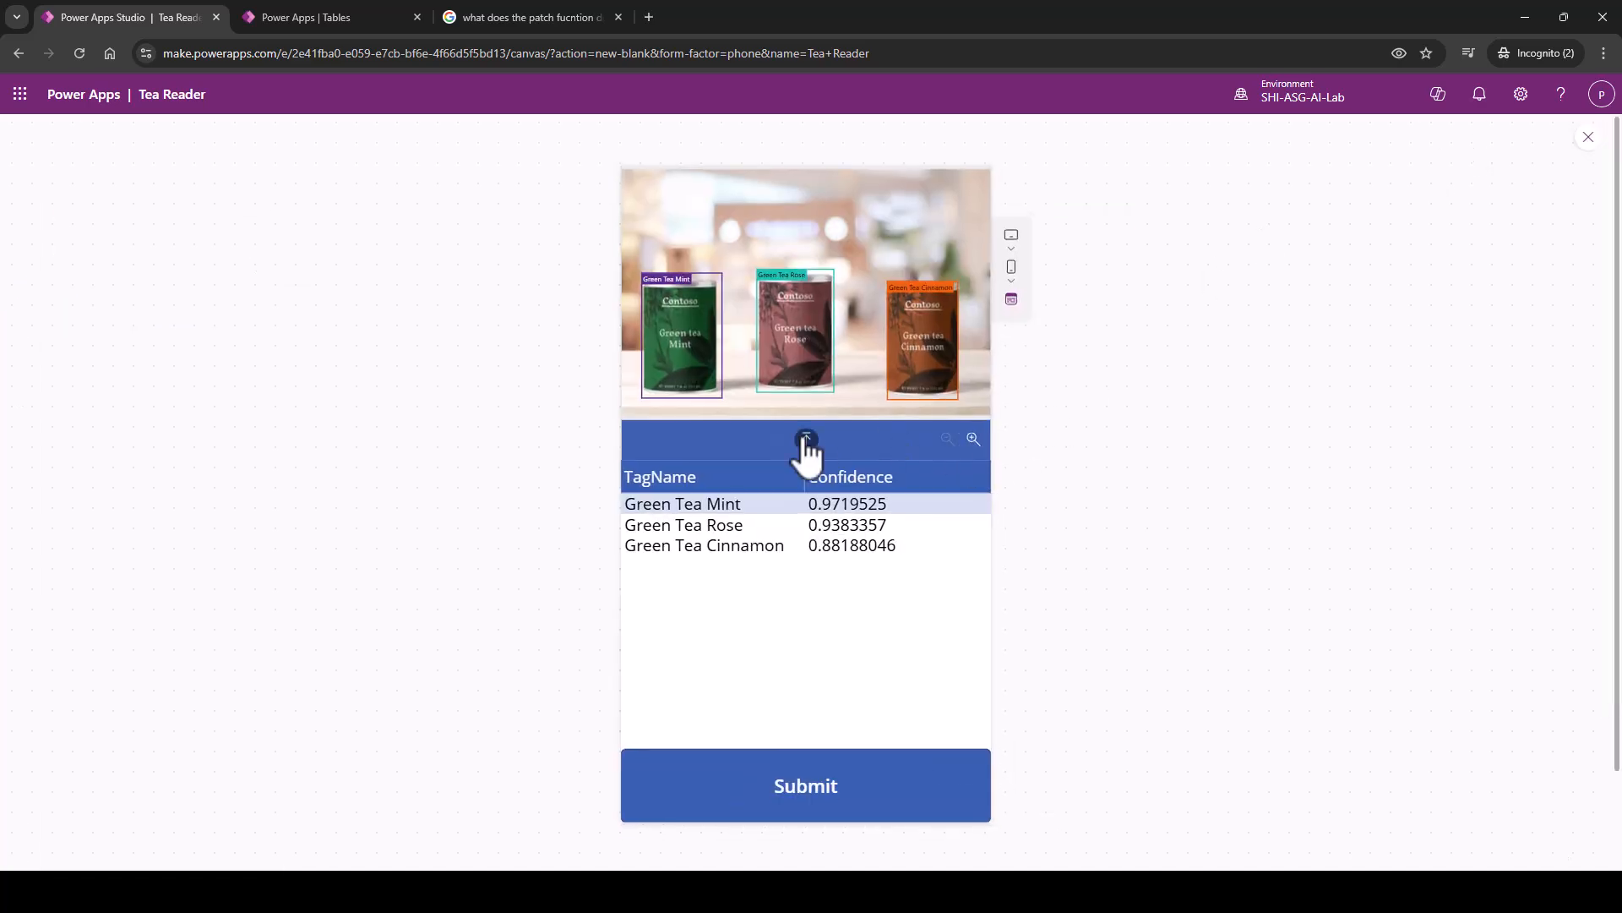
{"action": "left_click", "coordinate": [913, 519]}
{"action": "double_click", "coordinate": [485, 614]}
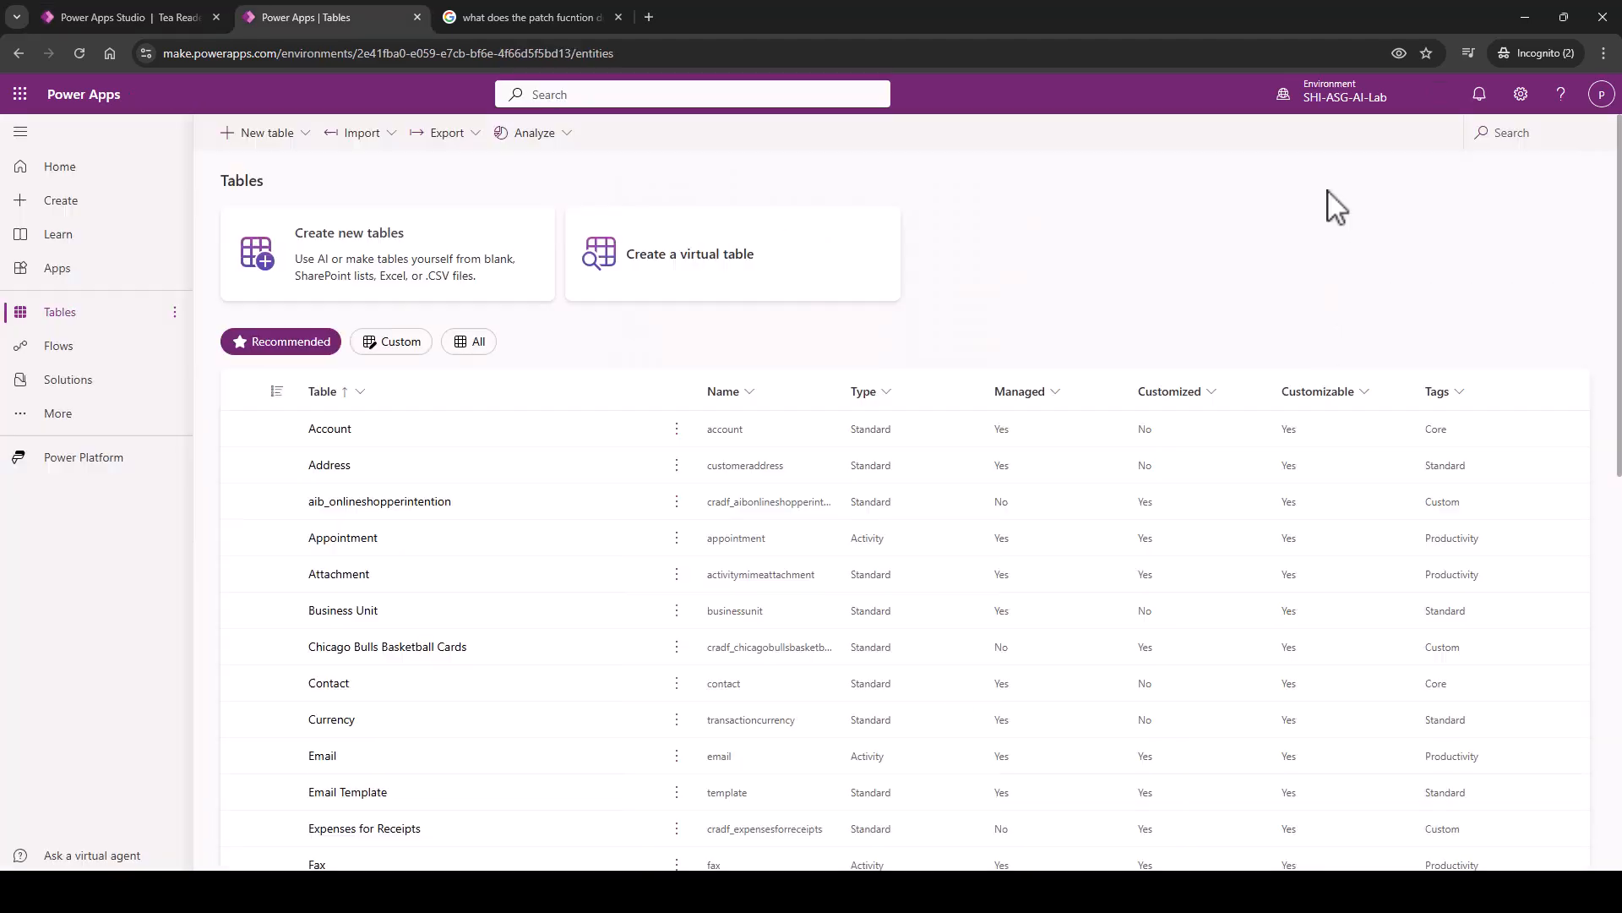
Find the Object Detection Products table in the environment's Dataverse tables and open it to check its records.
{"action": "left_click", "coordinate": [1532, 133]}
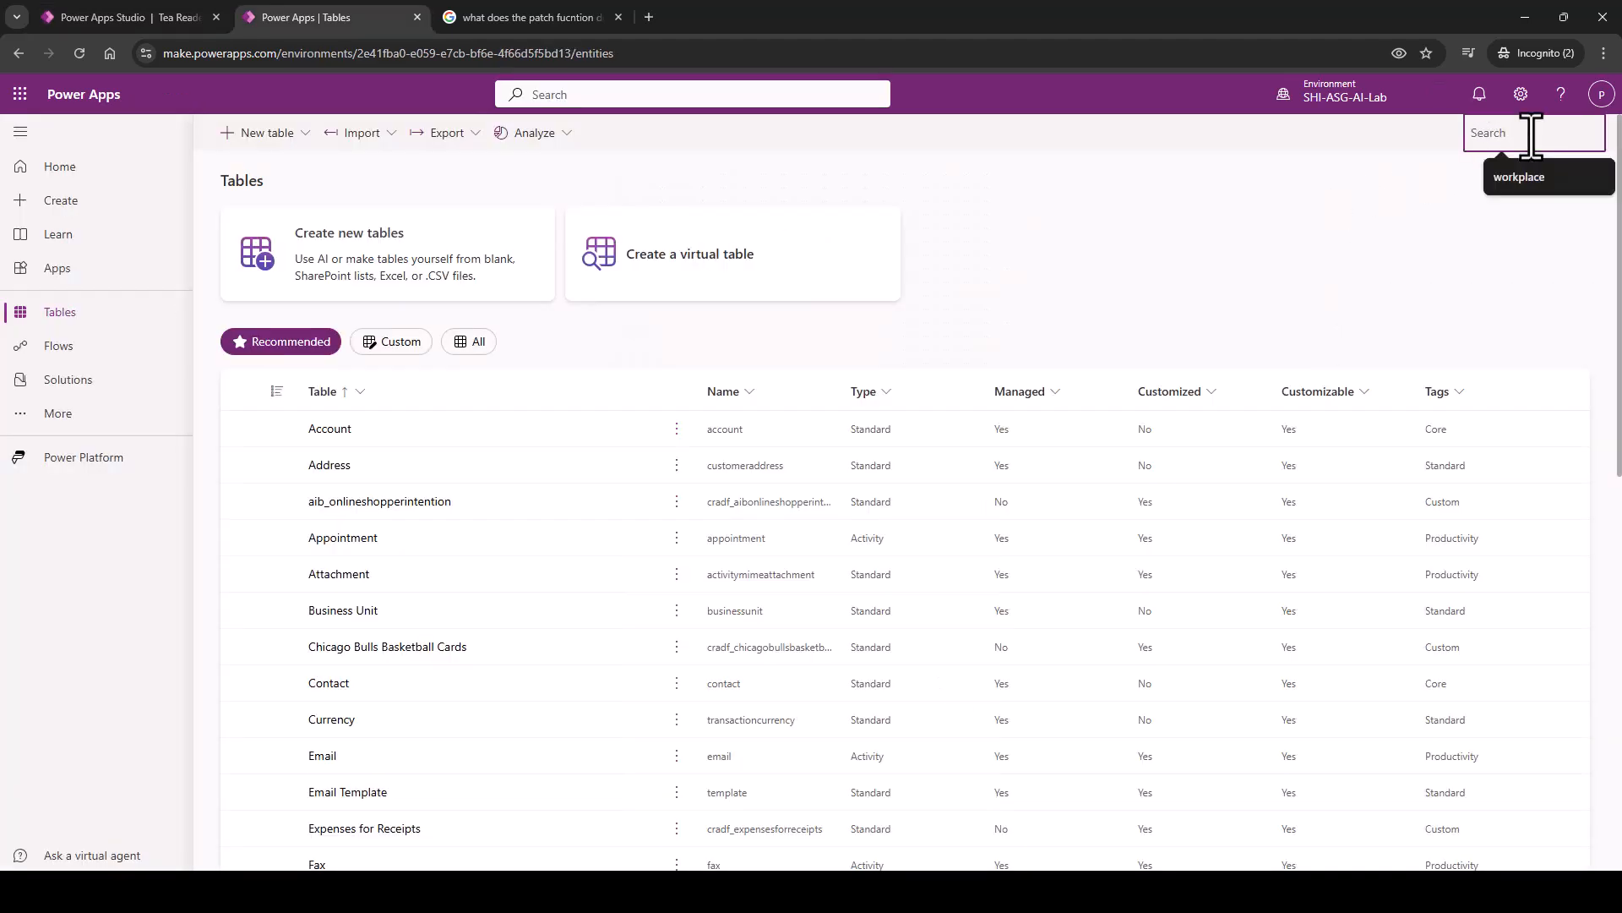
{"action": "type", "text": "object"}
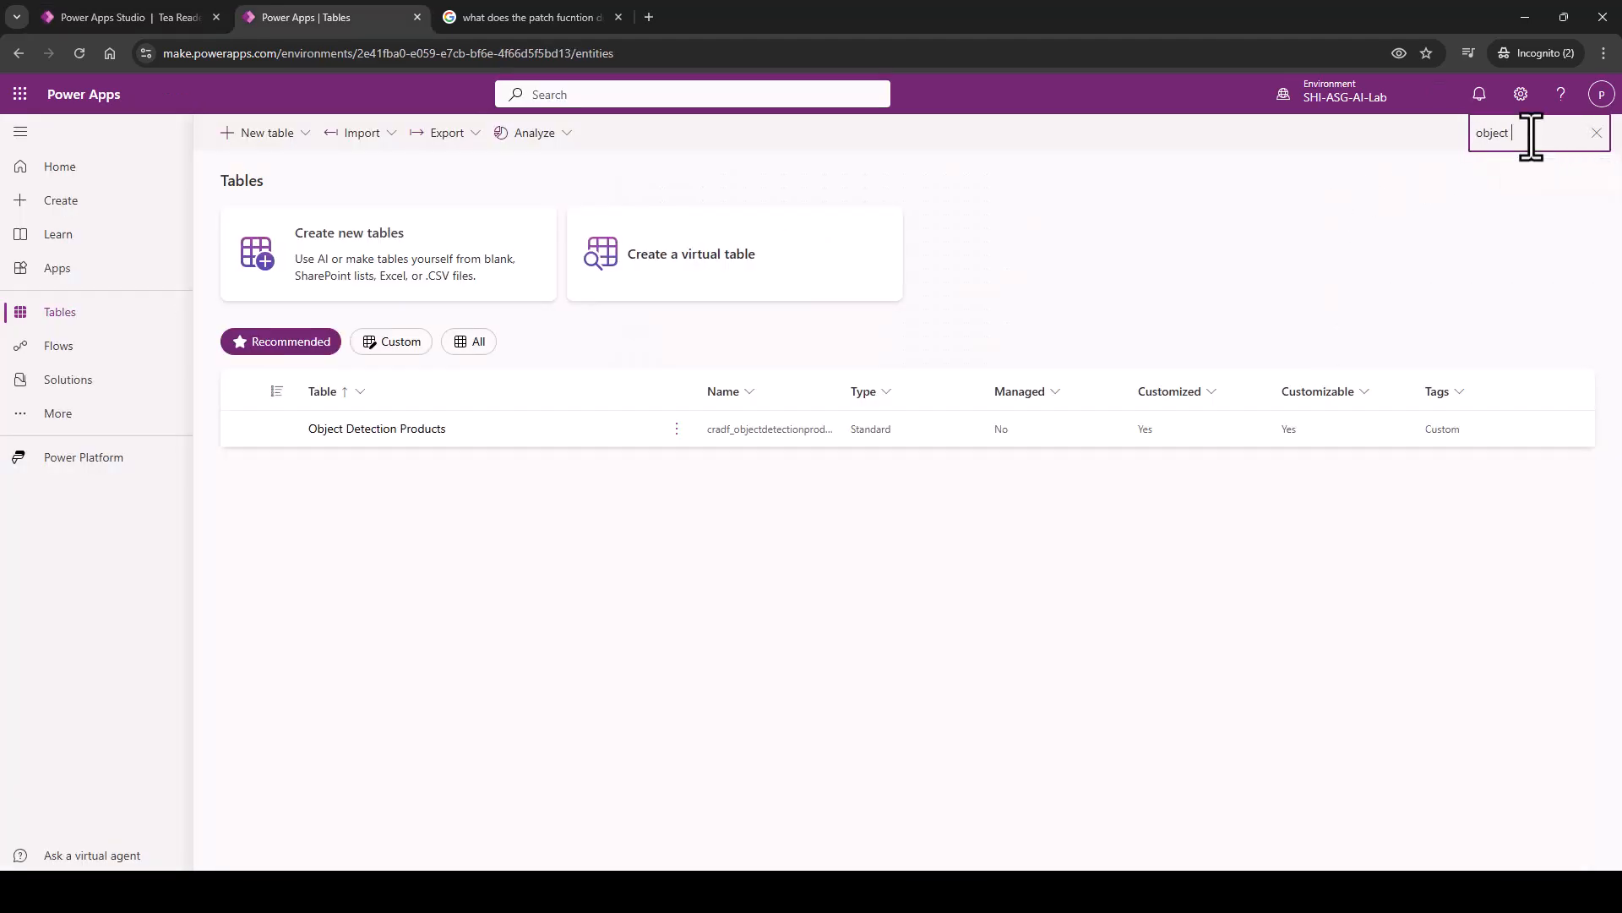
{"action": "left_click", "coordinate": [399, 431]}
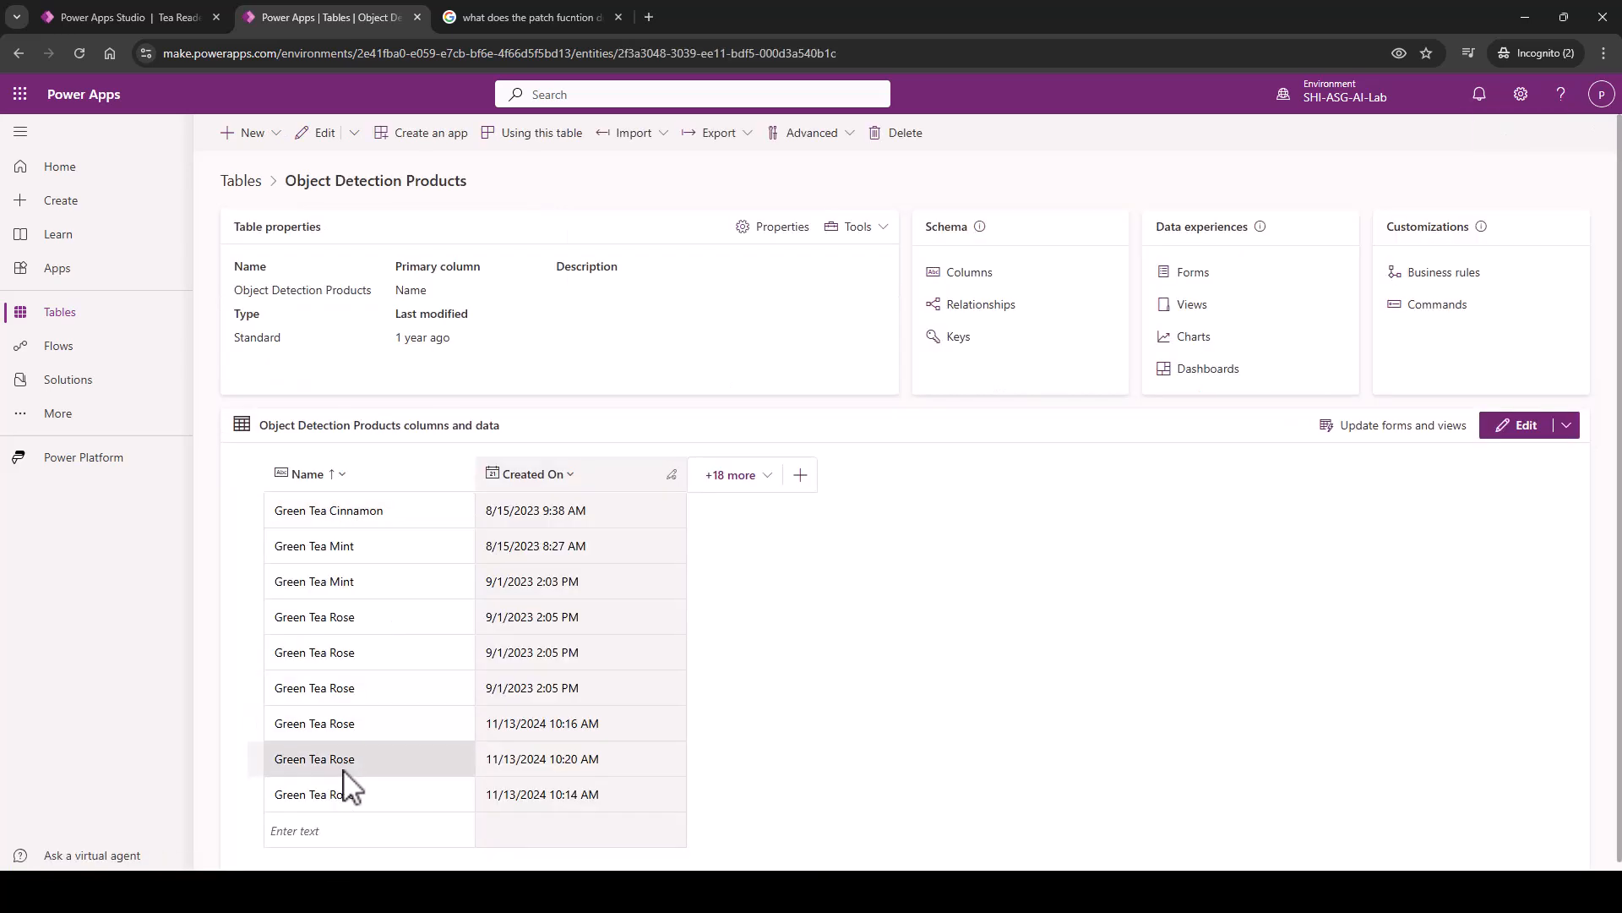